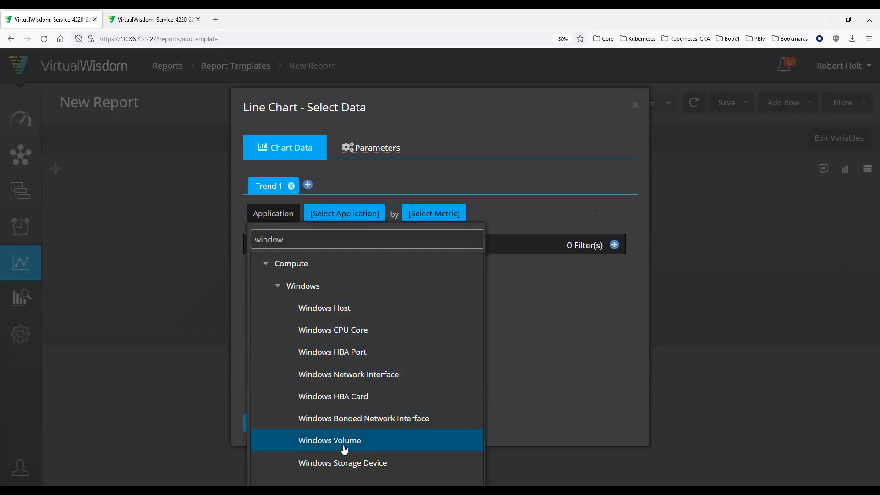
Step: Exclude archived volumes, search for SVCS-W10-VM06.vi.local and choose its C: volume for Trend 1
left_click(370, 221)
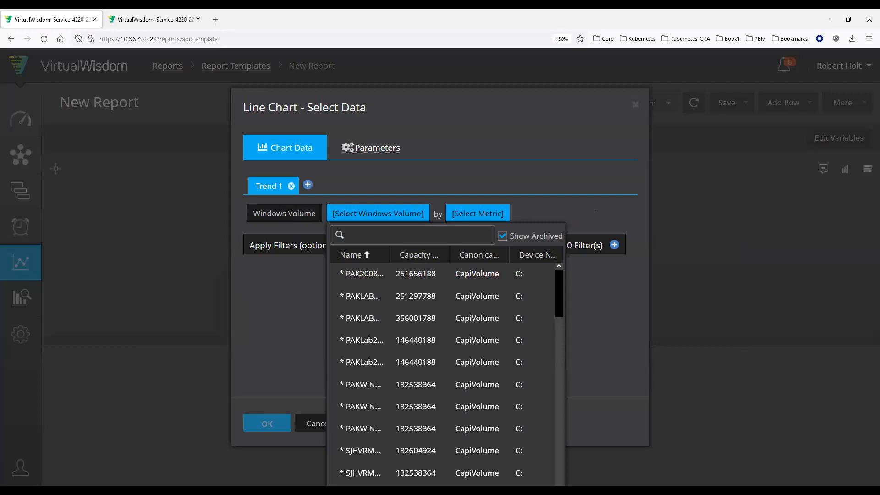
key("alt+Tab")
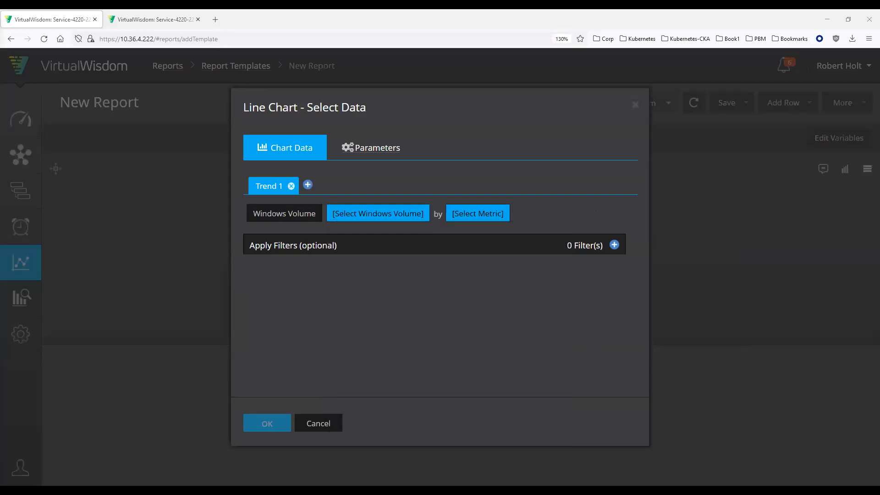
left_click(405, 219)
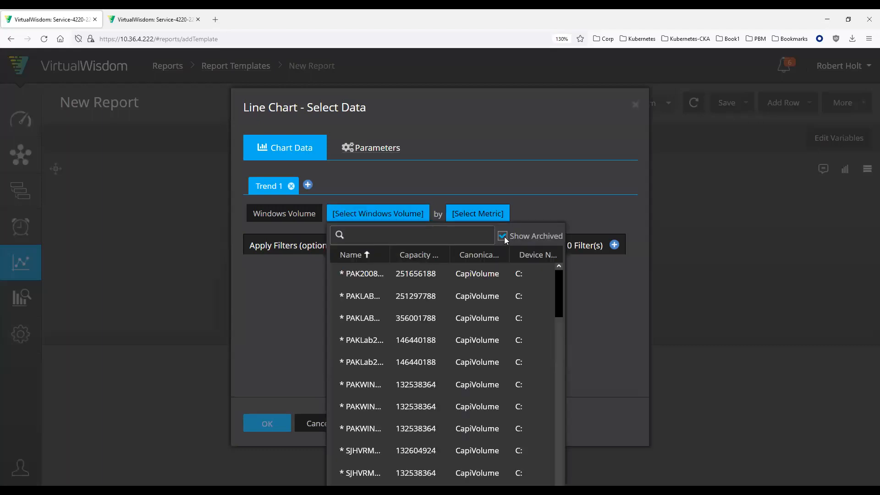
left_click(503, 236)
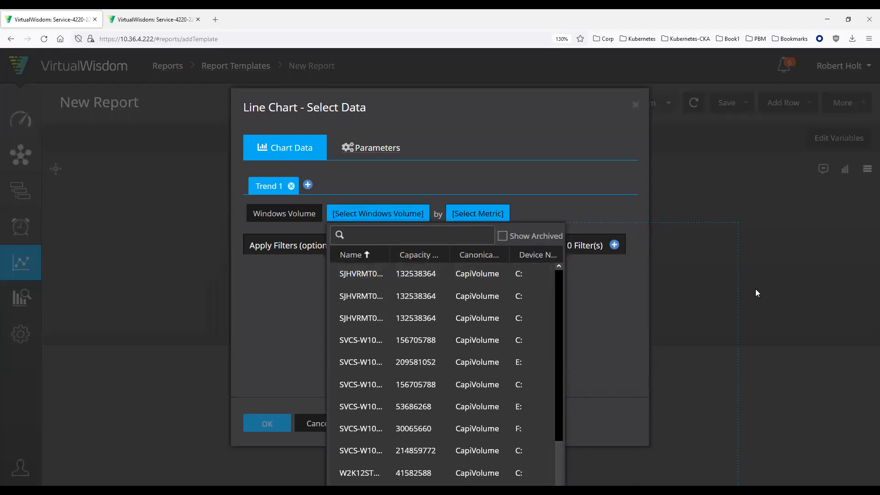
left_click(431, 235)
type("SVCS-W10-VM06.vi.local")
key("Return")
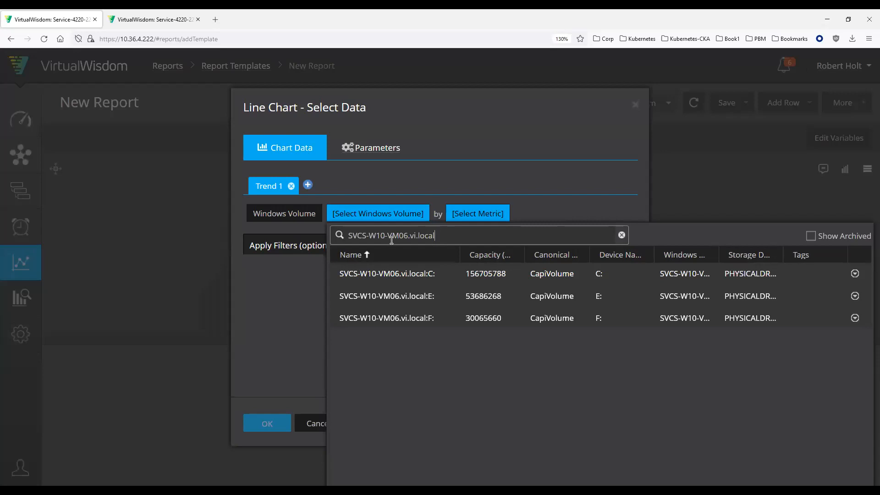
left_click(403, 274)
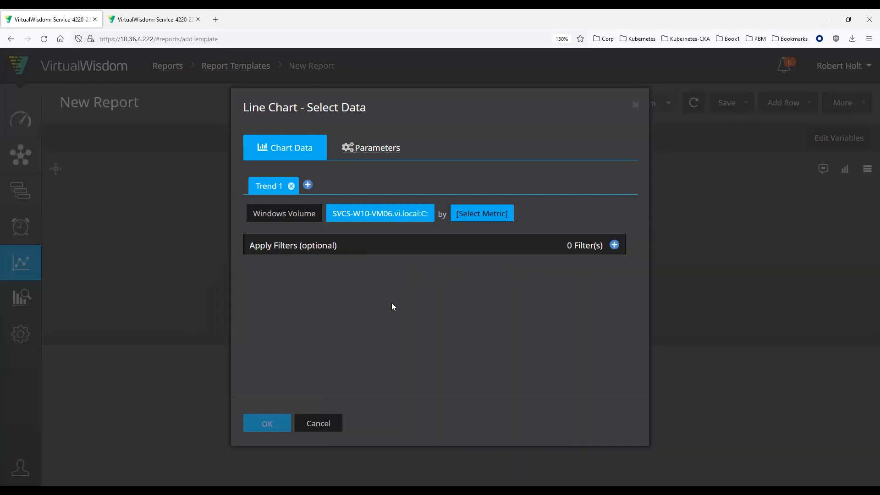
Step: Set the metric of Trend 1 to the capacity metric Avg % Utilized Capacity
left_click(486, 215)
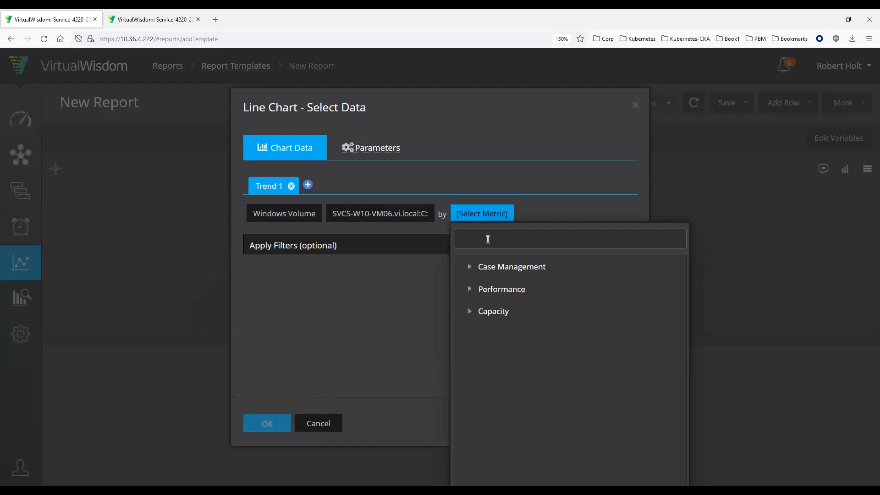
left_click(470, 314)
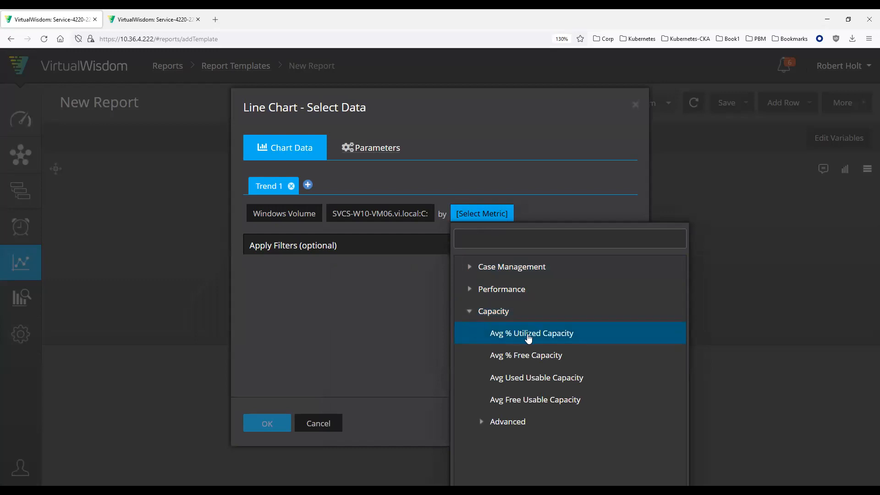
left_click(541, 337)
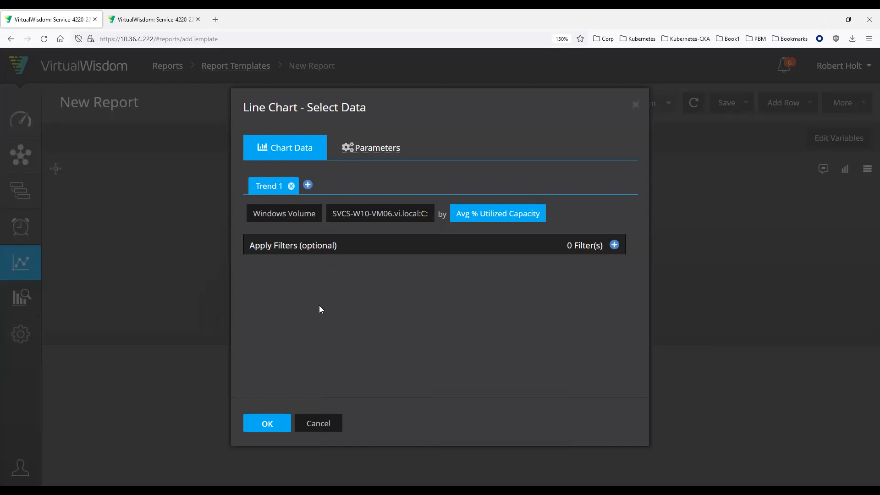
Step: Add two more trends with the same volume and metric, check all three, and remove the surplus fourth trend
left_click(307, 183)
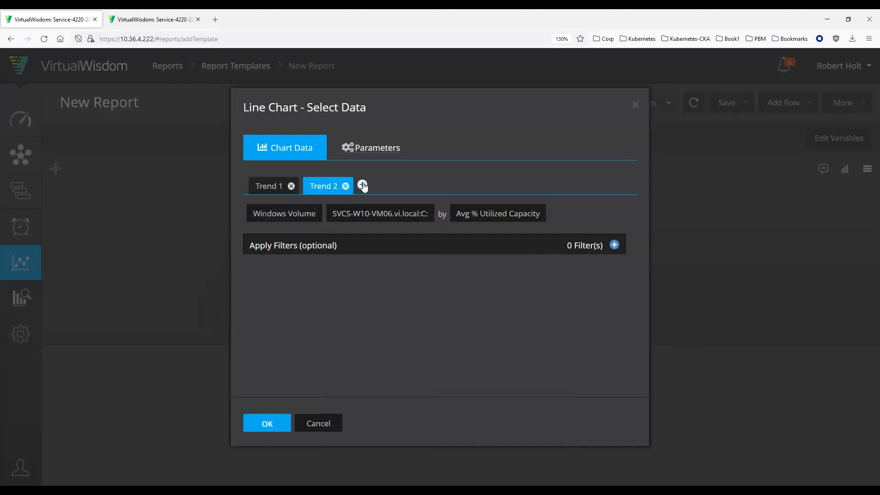
left_click(362, 185)
left_click(261, 185)
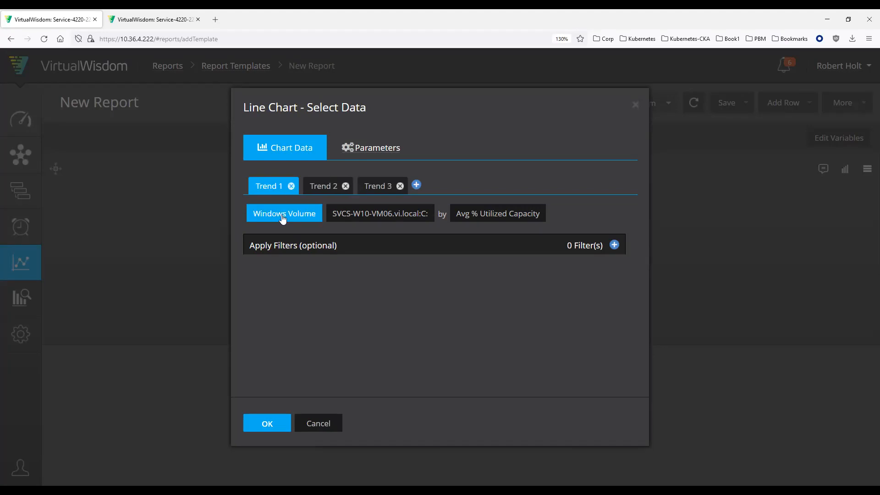
left_click(329, 190)
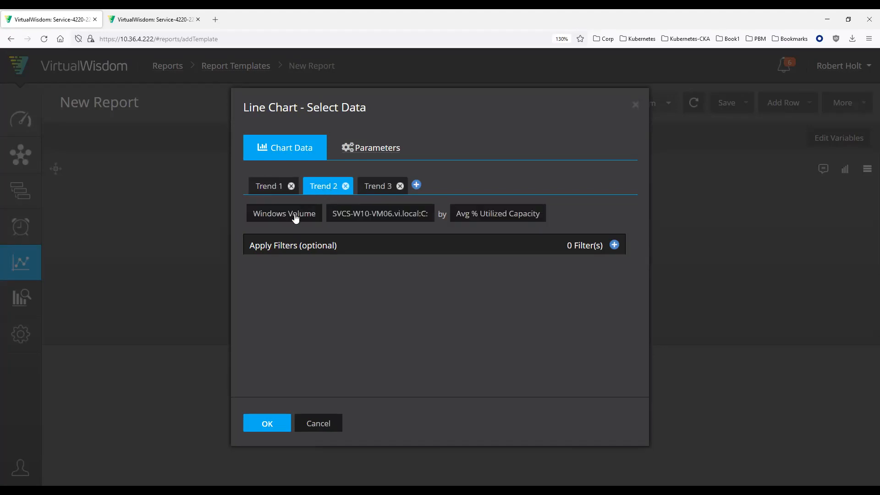
left_click(373, 188)
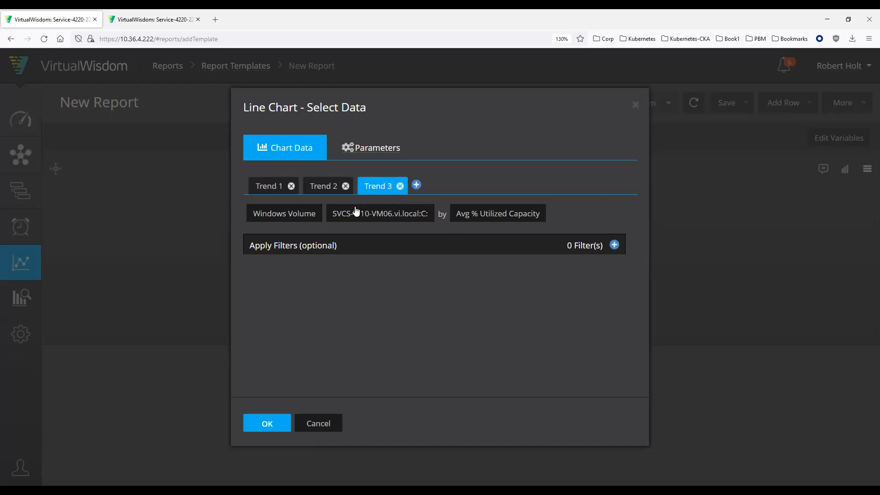
left_click(416, 185)
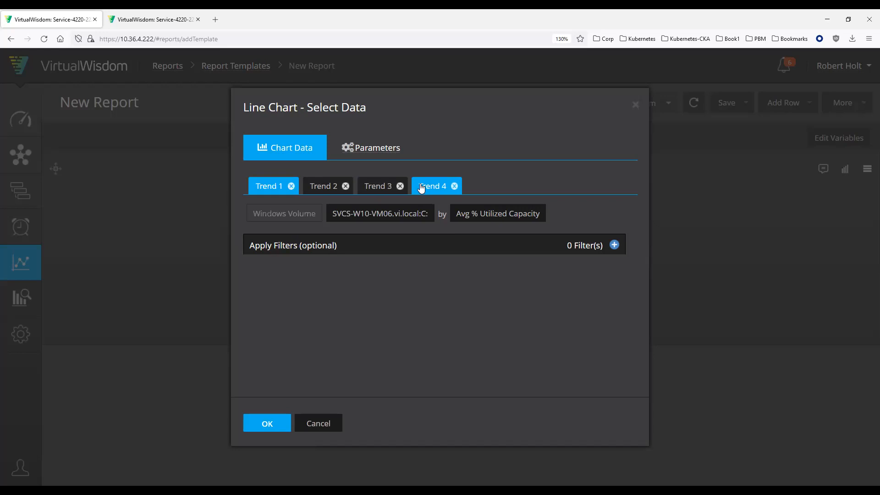
left_click(454, 186)
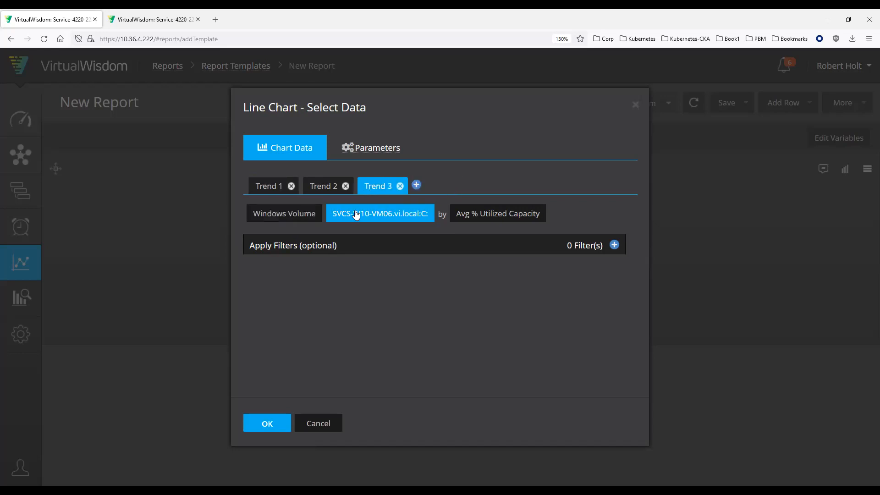
Step: Change the metric of Trend 2 to Avg Used Usable Capacity
left_click(275, 186)
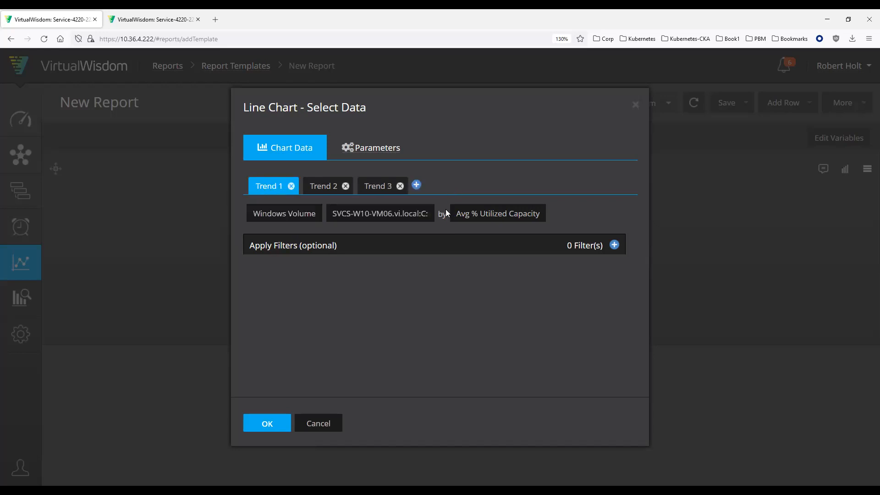
left_click(323, 187)
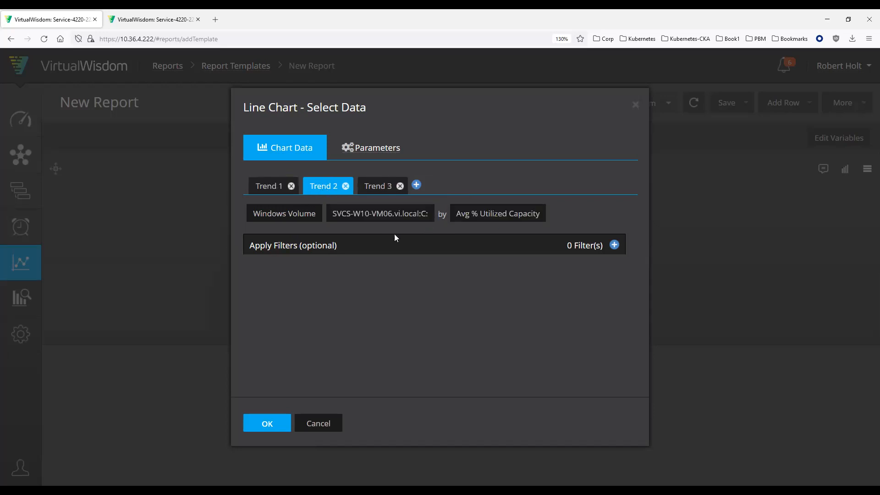
left_click(493, 217)
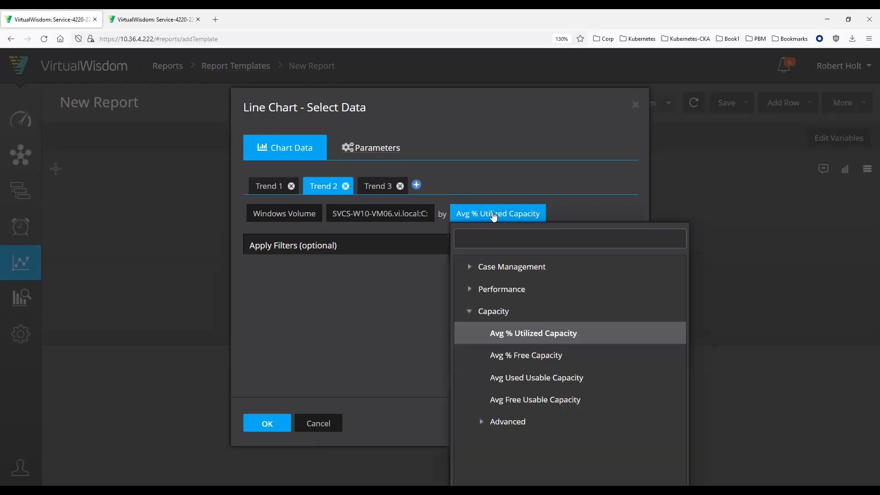
left_click(523, 377)
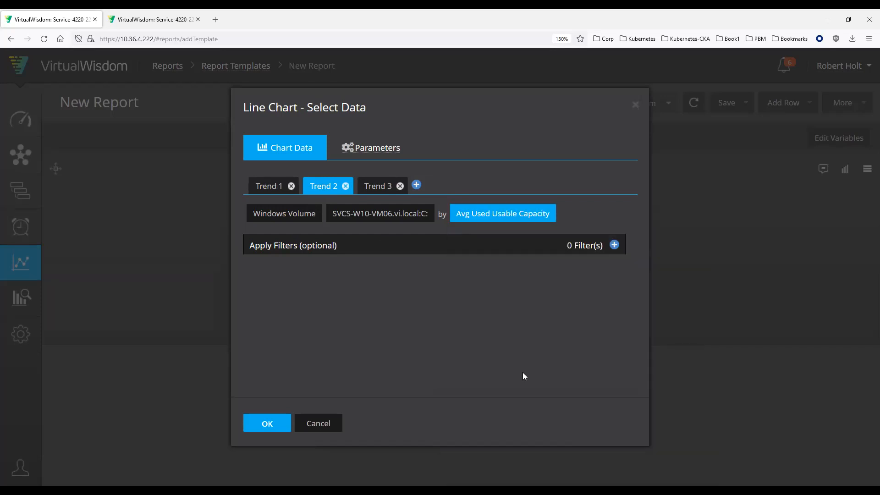
Step: Change the metric of Trend 3 to the advanced capacity metric Total Usable Capacity
left_click(381, 191)
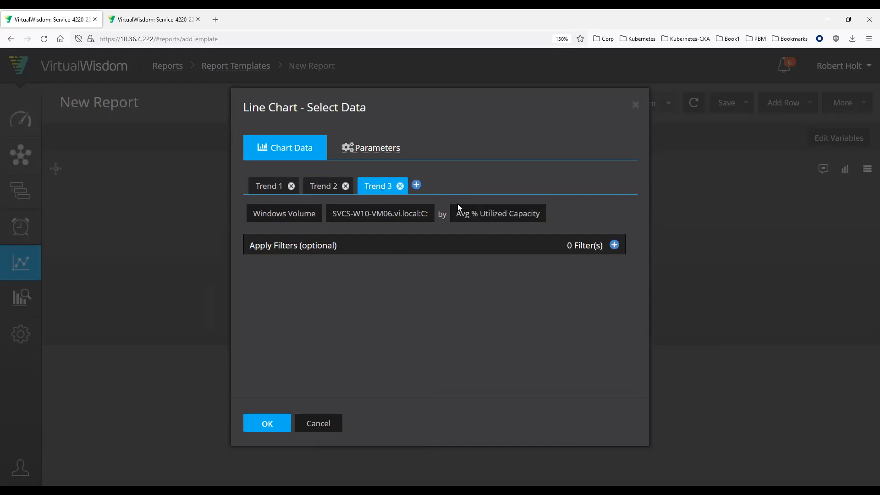
left_click(495, 213)
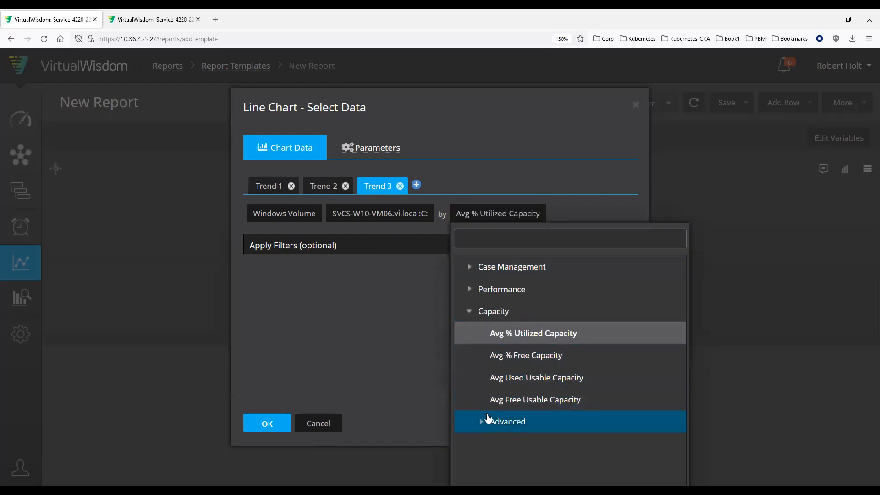
left_click(482, 421)
scroll(532, 391, "down", 2)
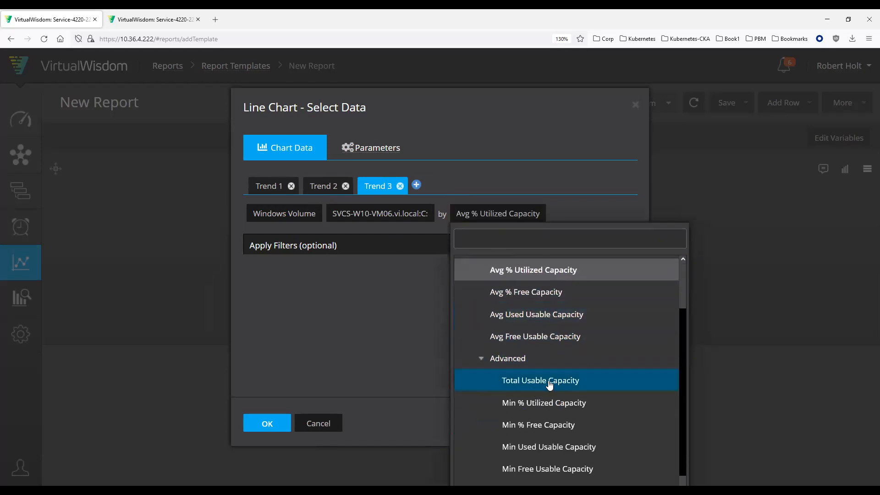
left_click(533, 384)
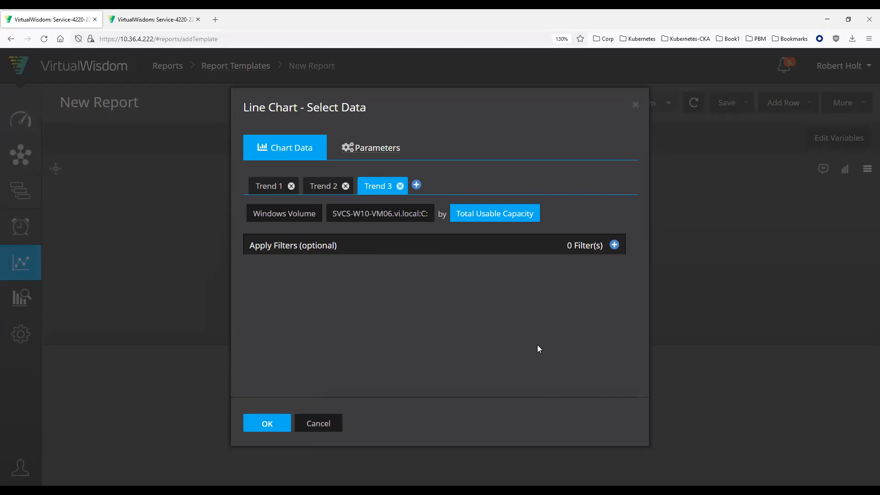
Step: Check the metrics of the three trends, apply them to the line chart and increase the chart's height
left_click(258, 185)
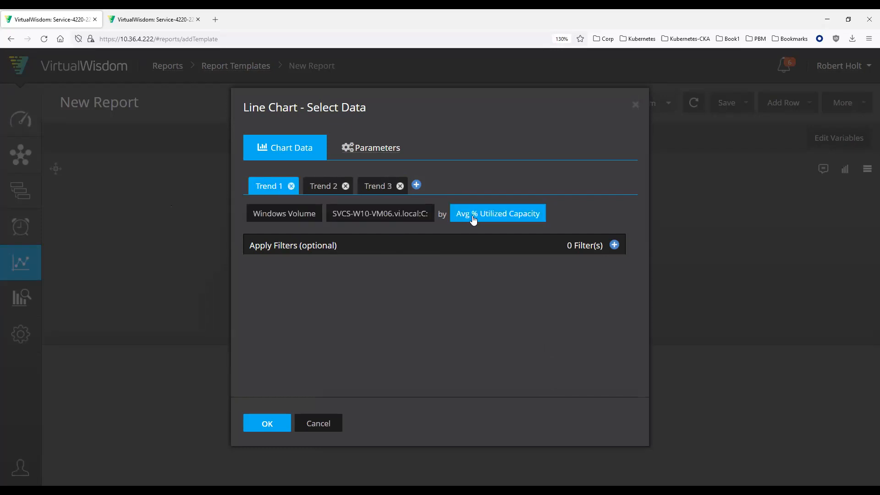
left_click(324, 186)
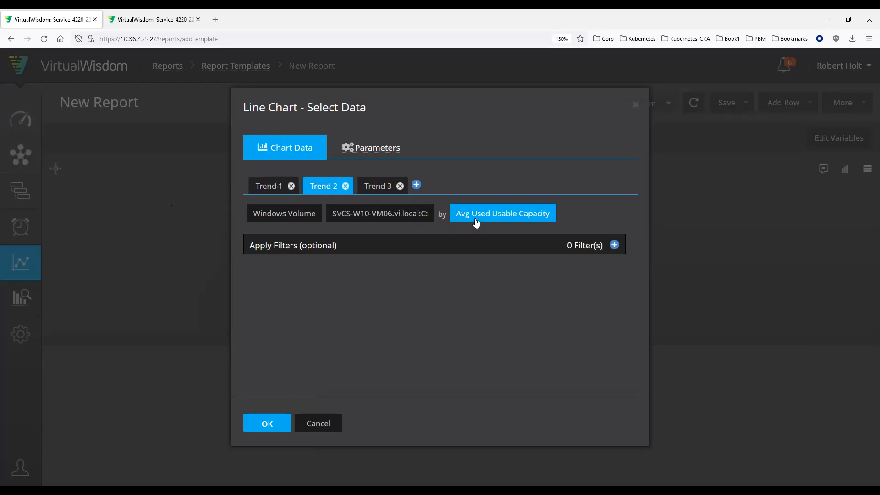
left_click(378, 186)
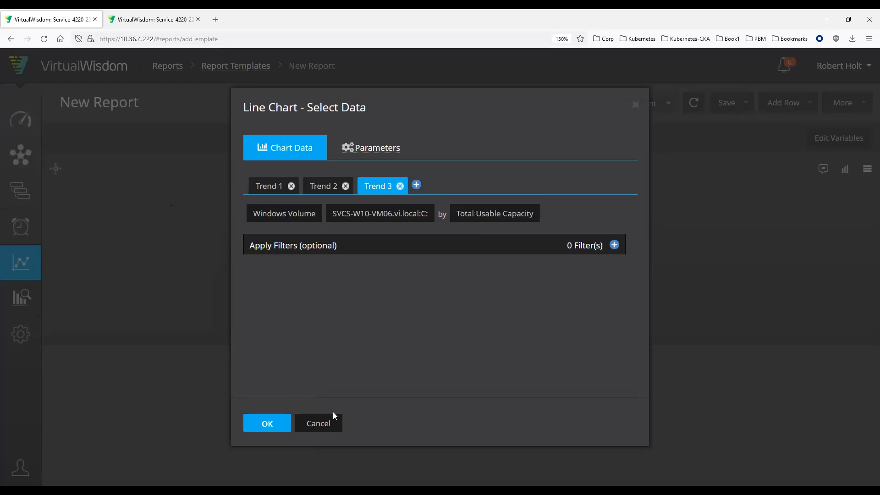
left_click(280, 422)
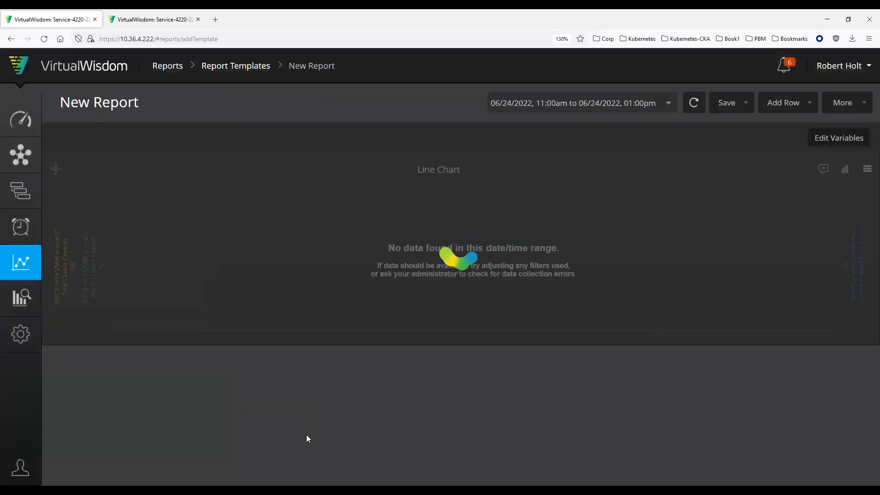
left_click_drag(378, 344, 378, 427)
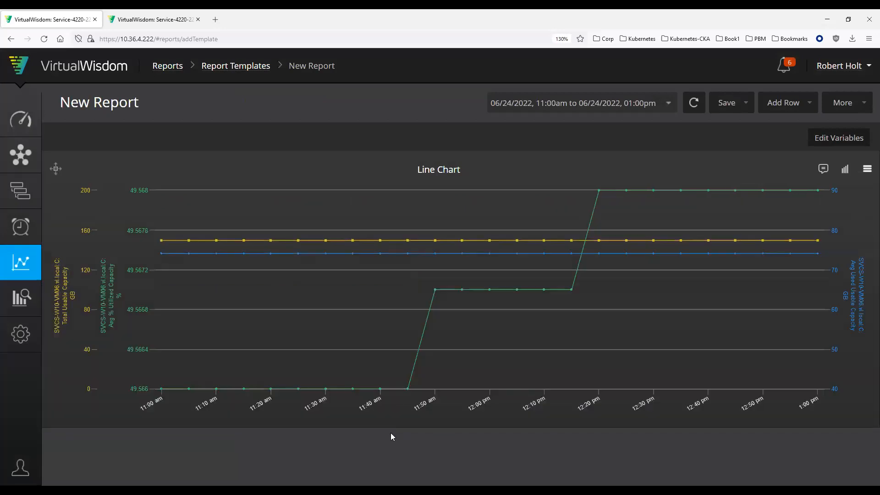
Step: Configure the line chart with Follow At Point (Shared) tooltips and a legend below the plot
mouse_move(650, 269)
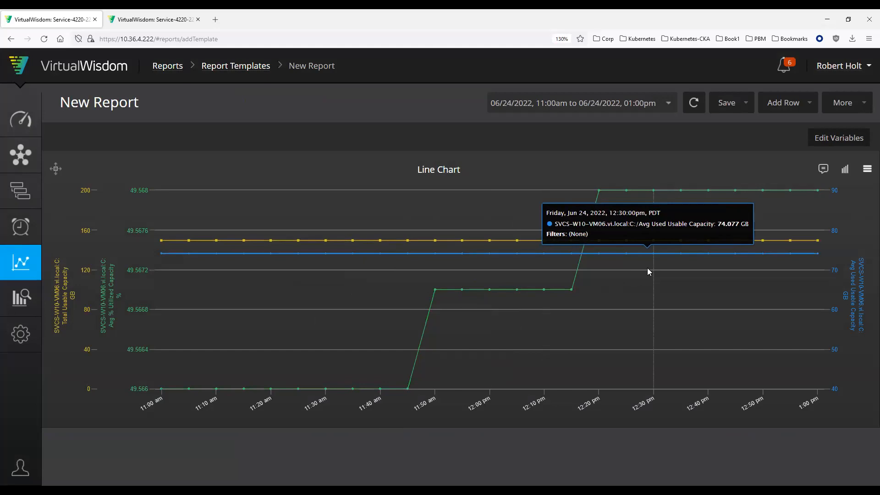
left_click(866, 169)
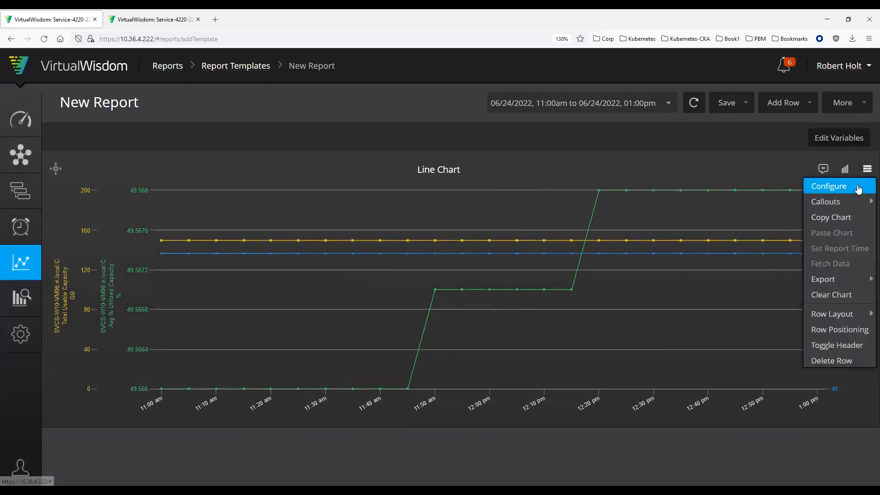
left_click(857, 185)
left_click(571, 217)
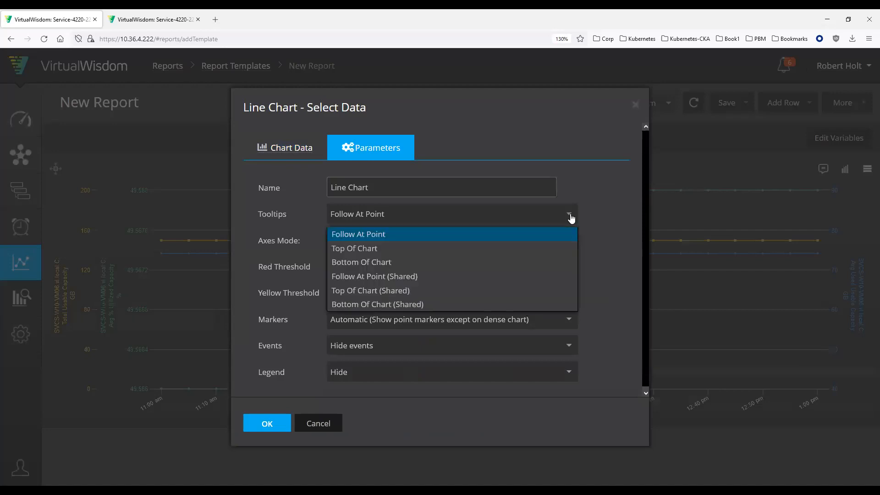
left_click(445, 277)
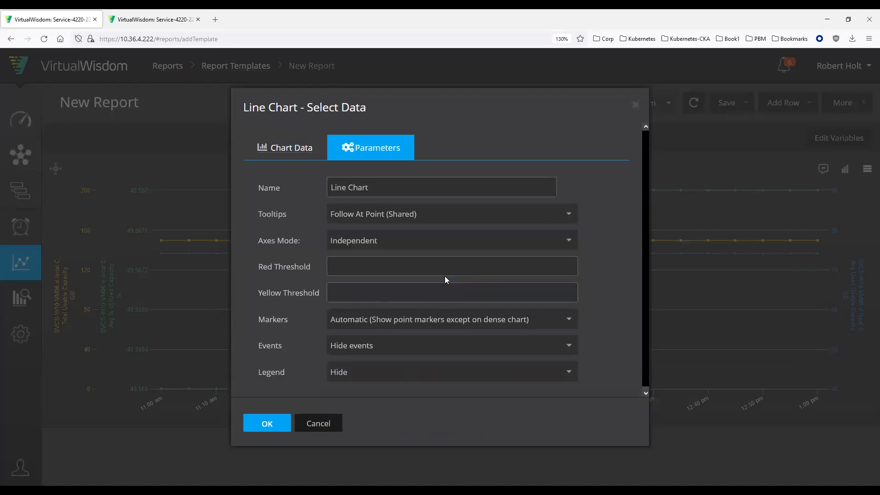
left_click(498, 374)
left_click(450, 419)
left_click(266, 424)
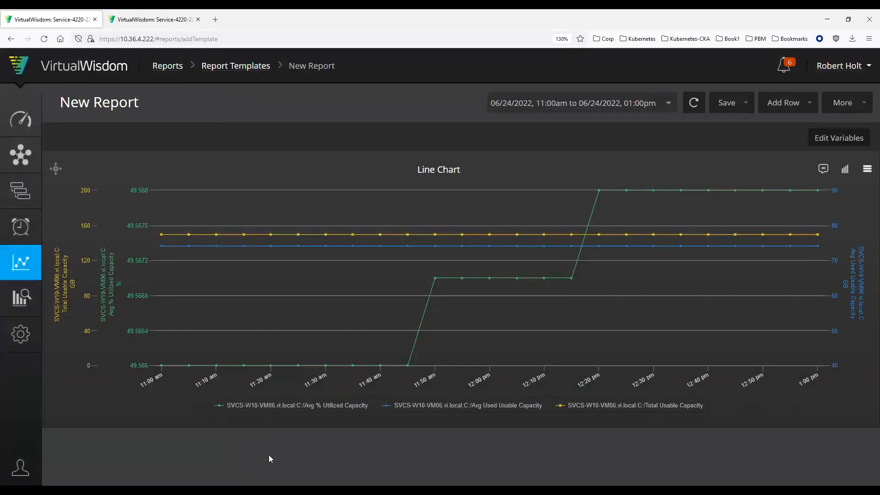
Step: Add a single-column row at the top of the report
key("ctrl+plus")
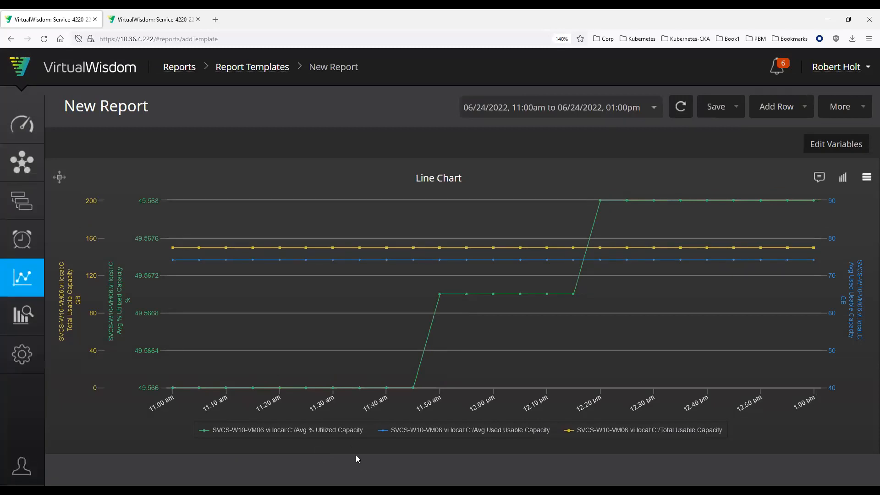
mouse_move(328, 263)
left_click(720, 106)
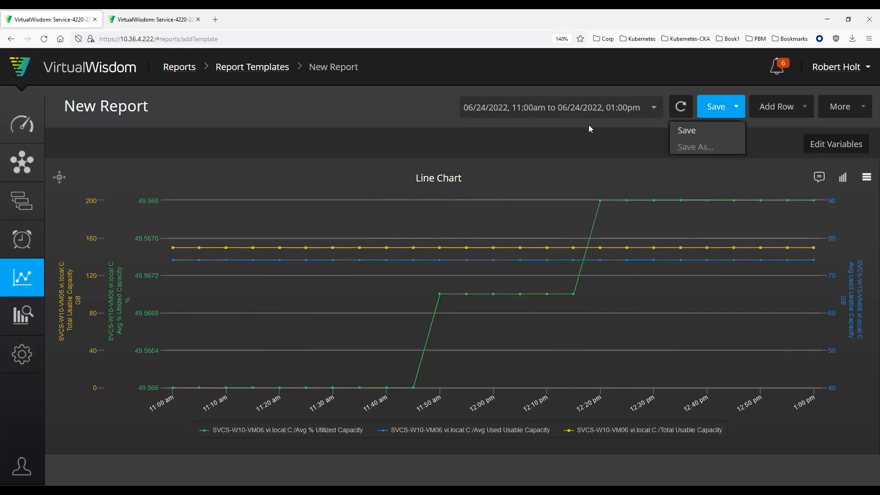
left_click(779, 106)
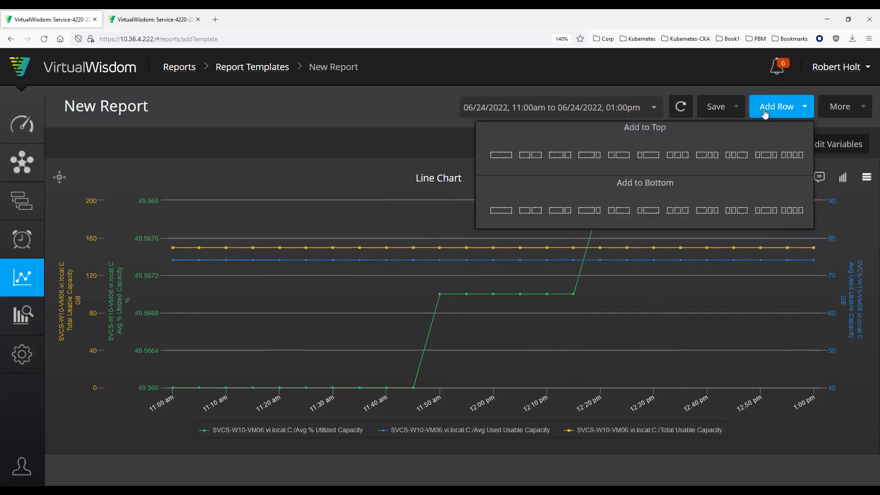
left_click(497, 156)
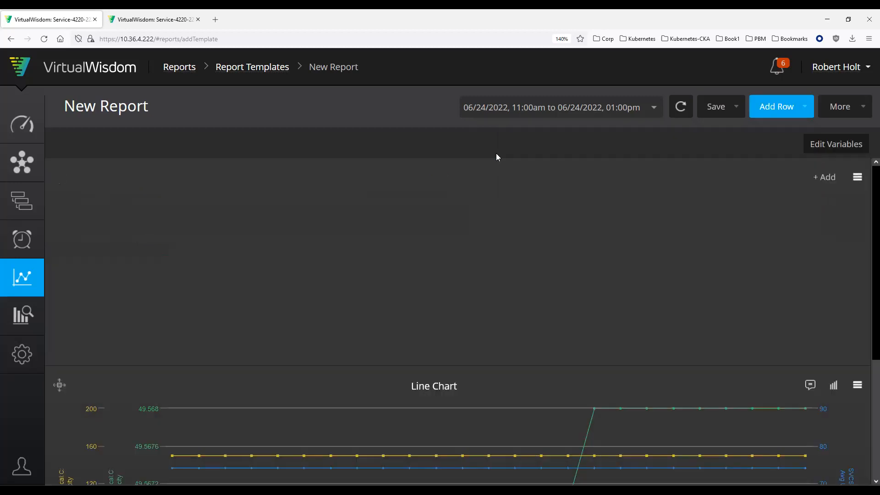
Step: Copy the existing line chart and paste it into the new empty row above it
left_click(857, 385)
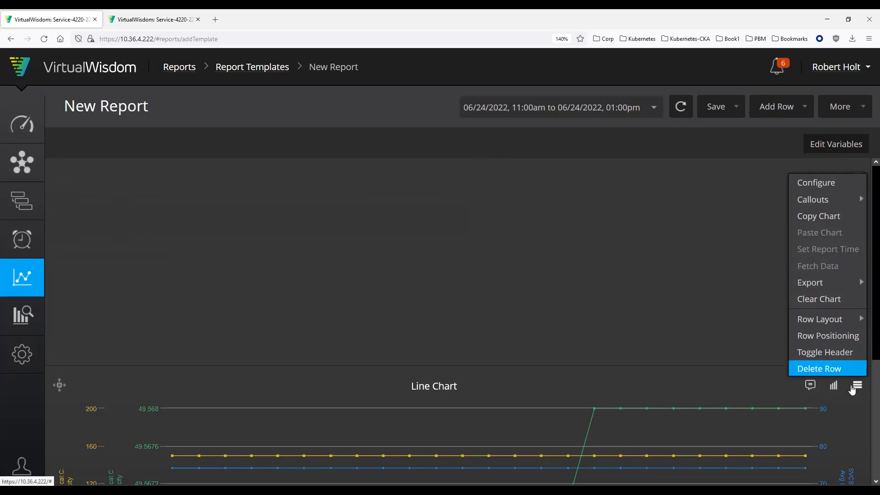
left_click(831, 218)
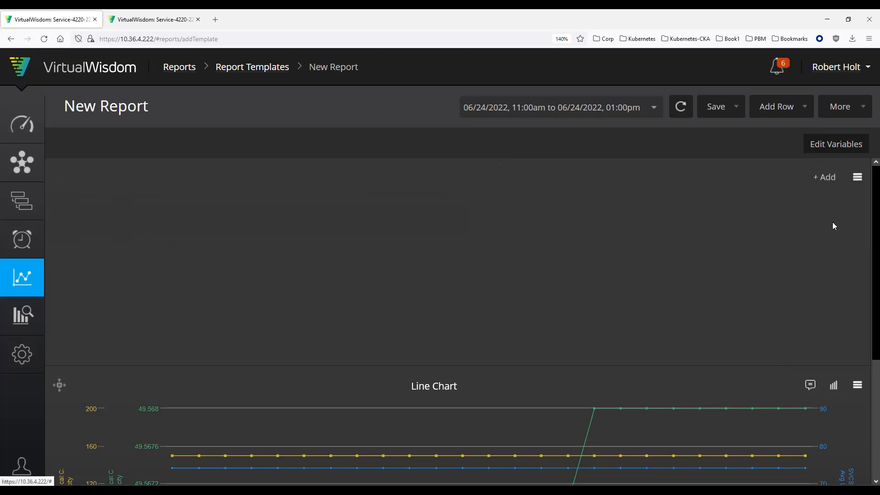
left_click(856, 183)
left_click(842, 243)
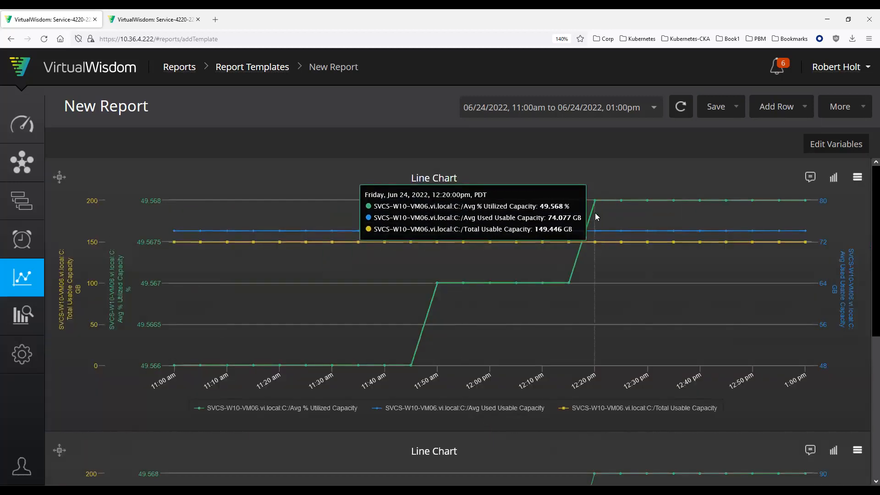
Step: Edit the data of the pasted chart in the upper row and remove Trend 2 and Trend 3
left_click(833, 177)
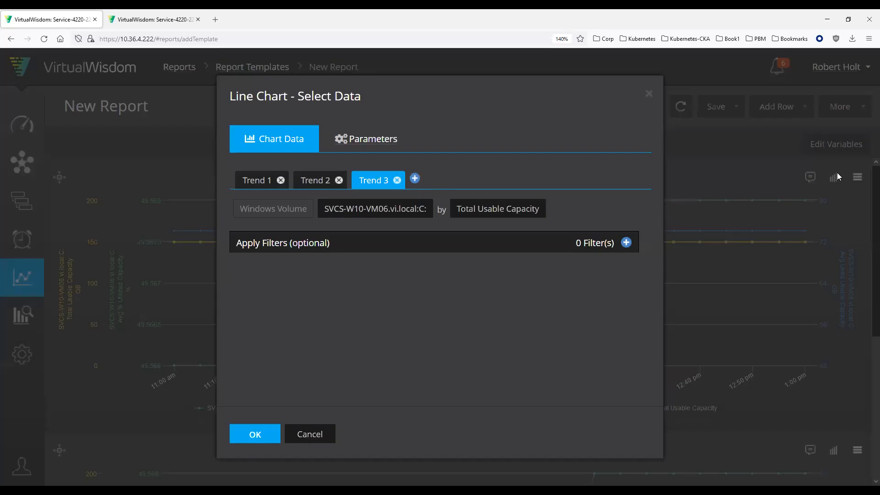
left_click(257, 180)
left_click(311, 186)
left_click(339, 180)
left_click(339, 180)
Step: Change the entity type of Trend 1 to Linux Volume
left_click(269, 215)
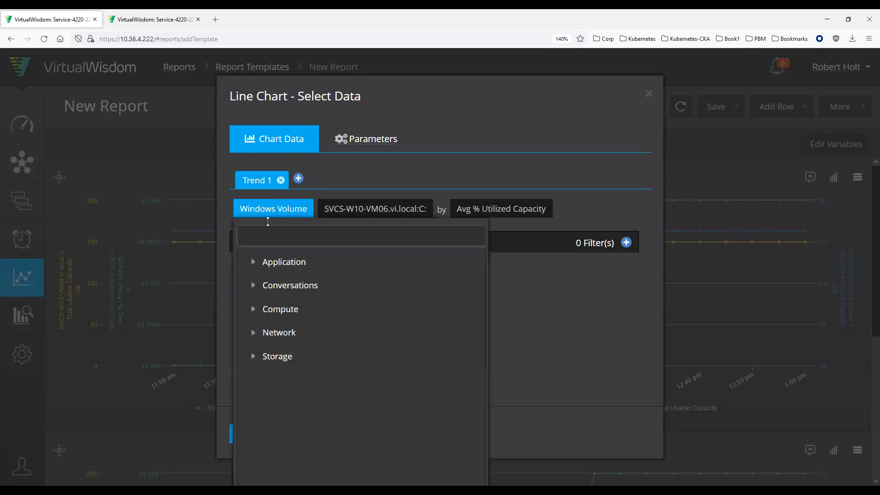
type("linux")
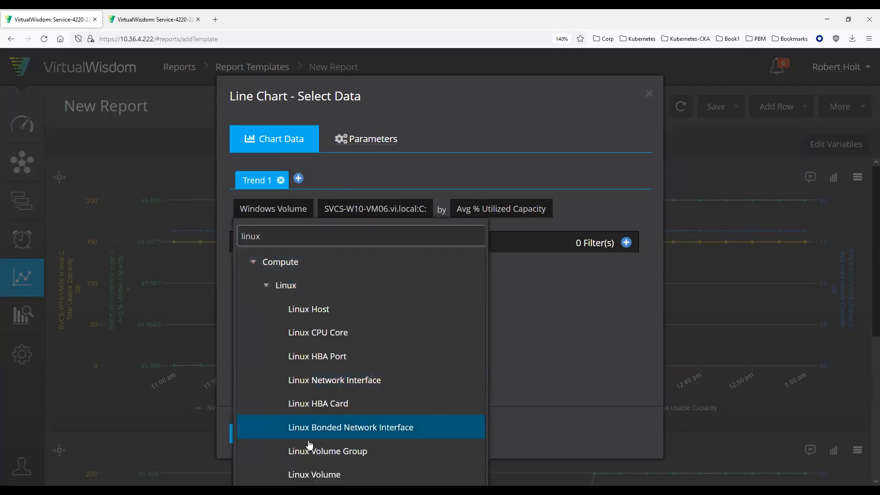
left_click(327, 472)
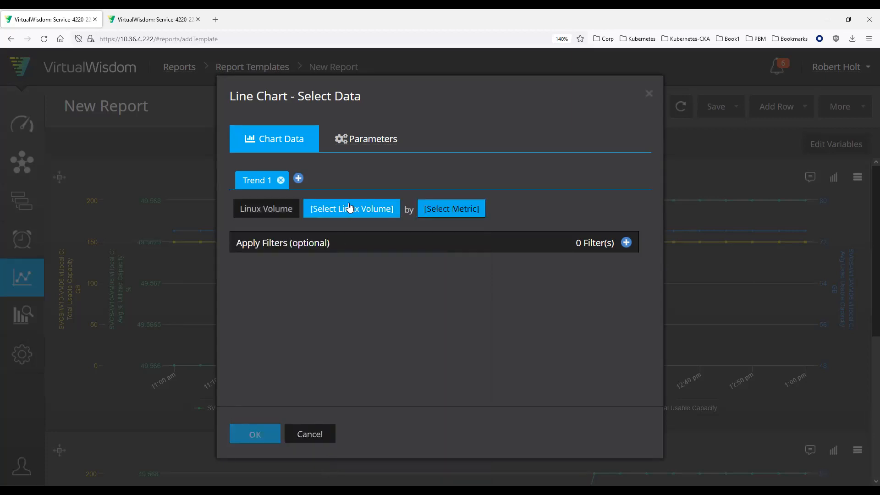
Step: Find the Linux volumes of SVCS-Test-VW232b-eng and select SVCS-Test-VW232b-eng:sda1 for Trend 1
left_click(349, 208)
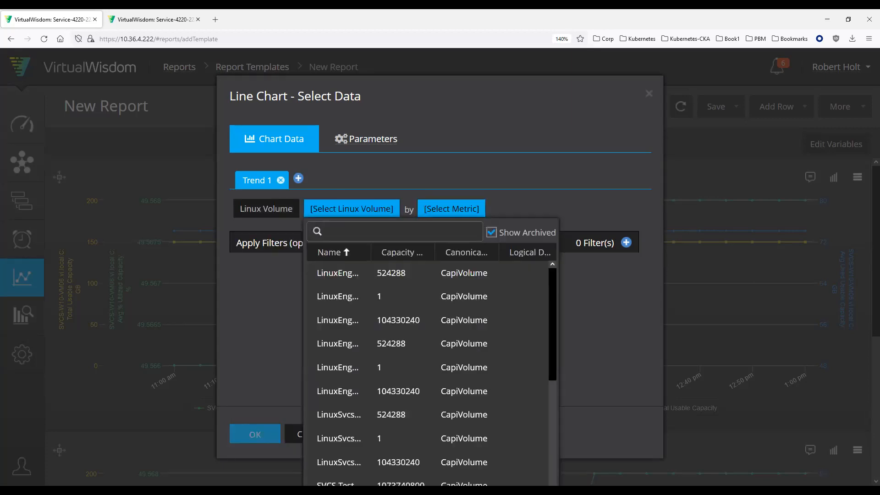
left_click(337, 215)
left_click(490, 233)
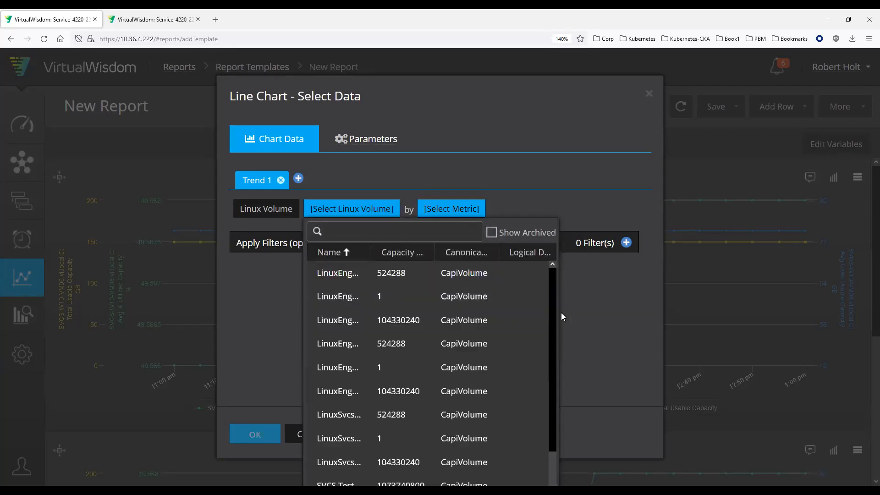
left_click_drag(560, 313, 788, 306)
left_click(401, 230)
key("ctrl+v")
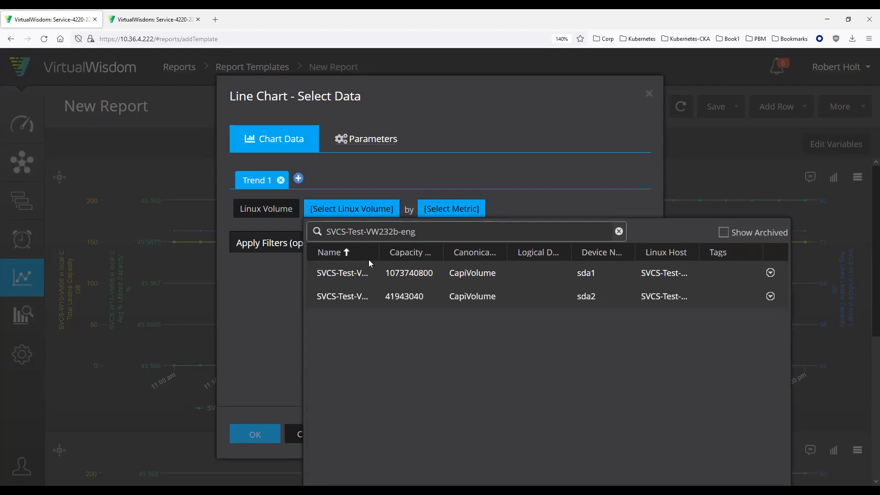
left_click_drag(385, 256, 483, 257)
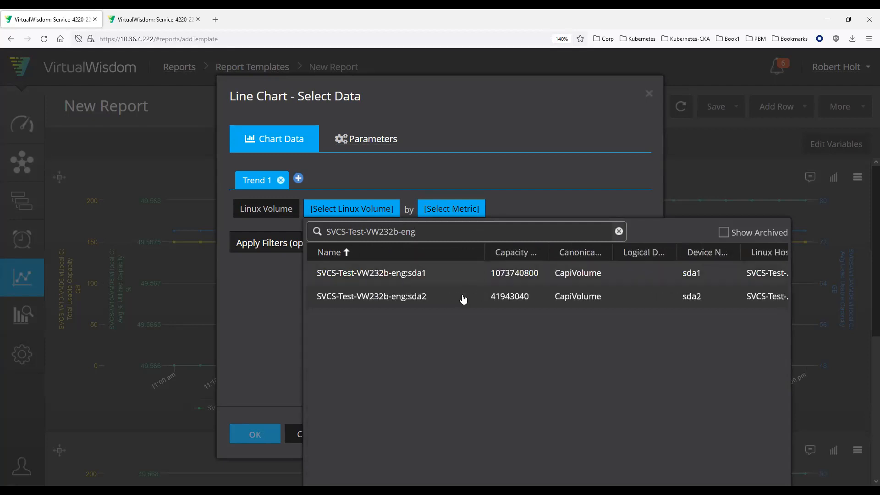
left_click(394, 274)
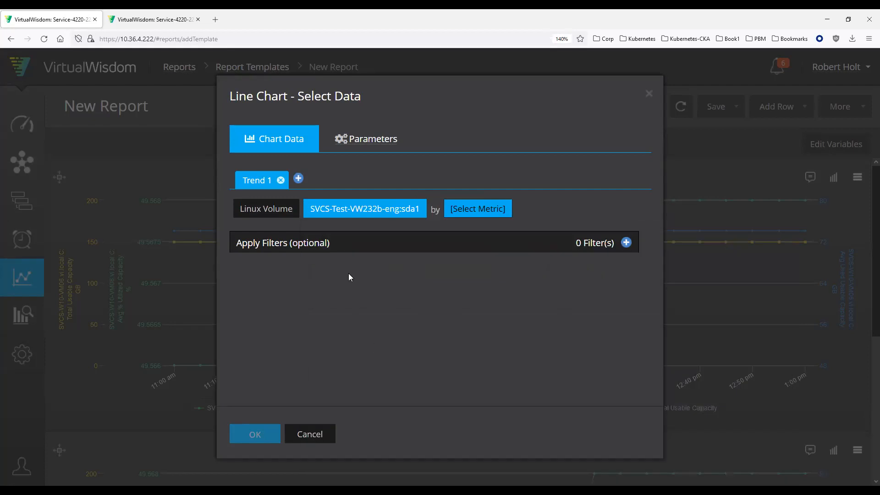
Step: Set the metric of Trend 1 to the capacity metric Avg % Utilized Capacity
left_click(481, 207)
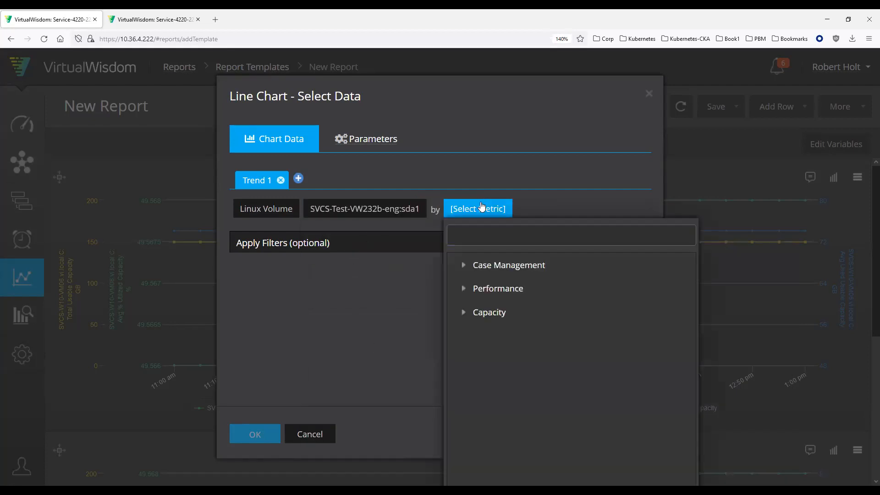
left_click(463, 313)
left_click(551, 334)
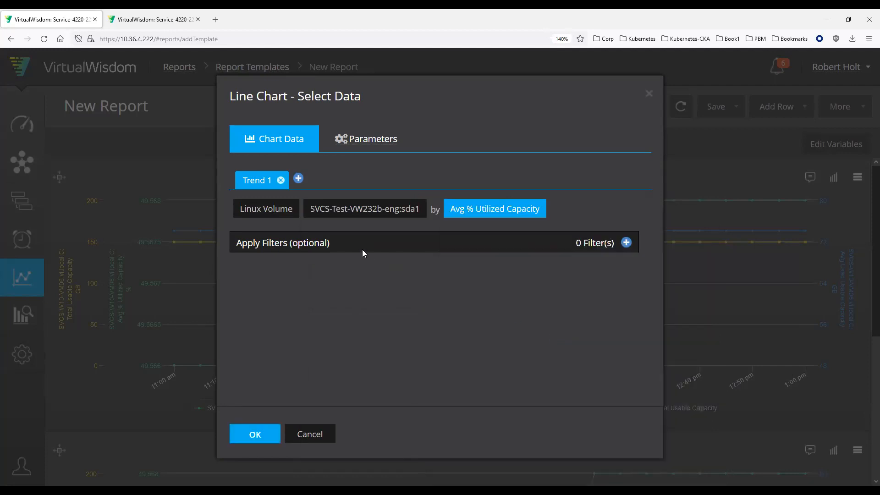
Step: Add Trend 2 and Trend 3 for the same volume and set Trend 2's metric to the advanced capacity metric Total Usable Capacity
left_click(298, 178)
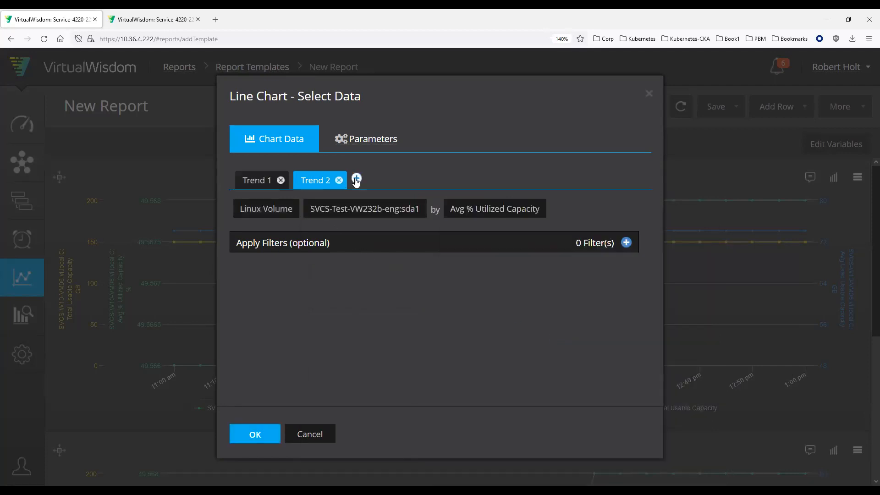
left_click(357, 178)
left_click(320, 183)
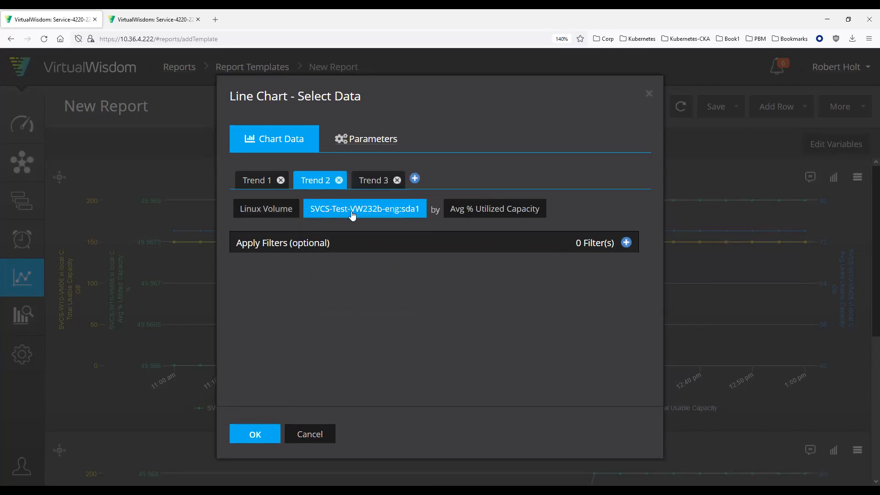
left_click(476, 212)
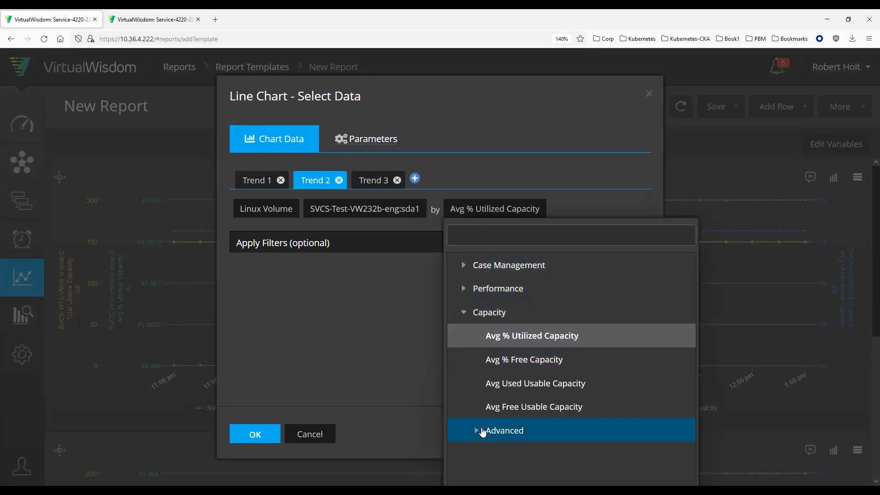
left_click(478, 431)
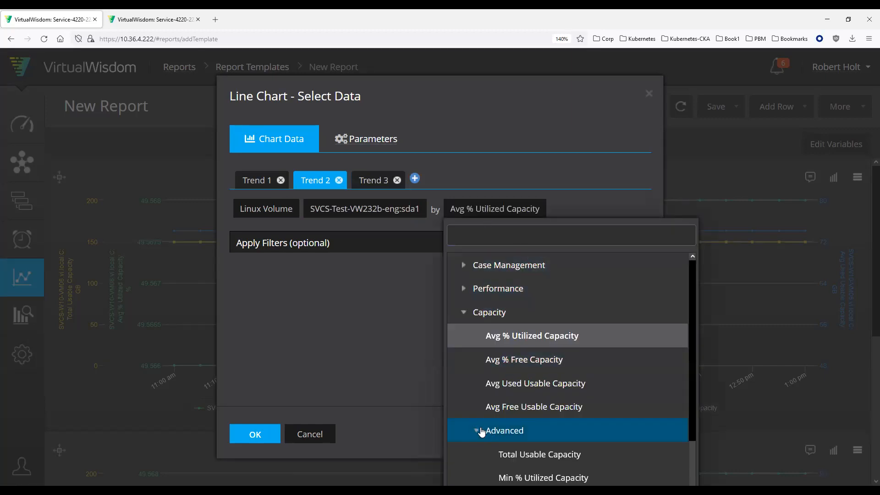
left_click(526, 454)
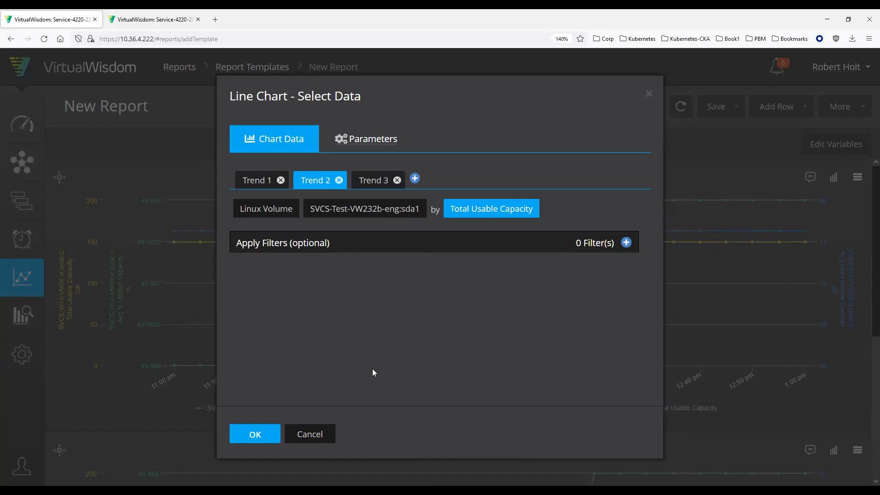
Step: Set the metric of Trend 3 to Avg Used Usable Capacity and apply the Linux volume trends to the chart
left_click(373, 181)
left_click(498, 215)
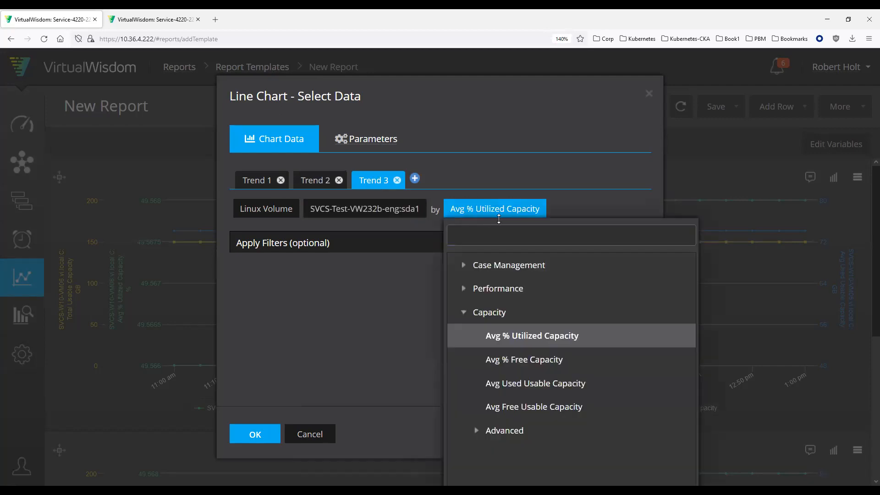
left_click(527, 384)
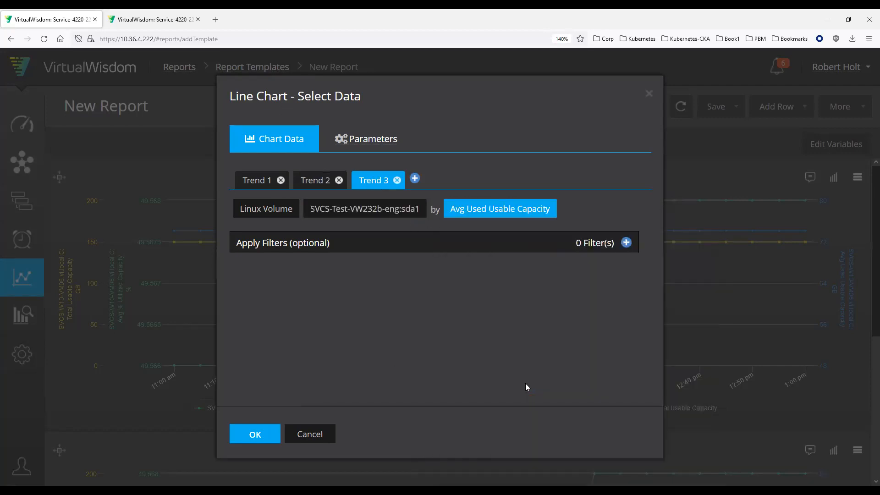
left_click(255, 434)
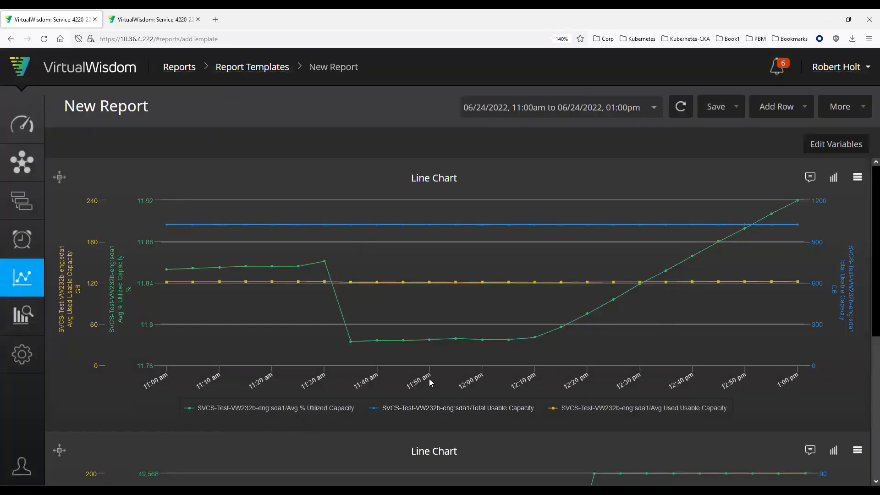
Step: Set the report's time range to Last 7 Days and hide the Avg % Utilized Capacity series in the upper chart
mouse_move(576, 242)
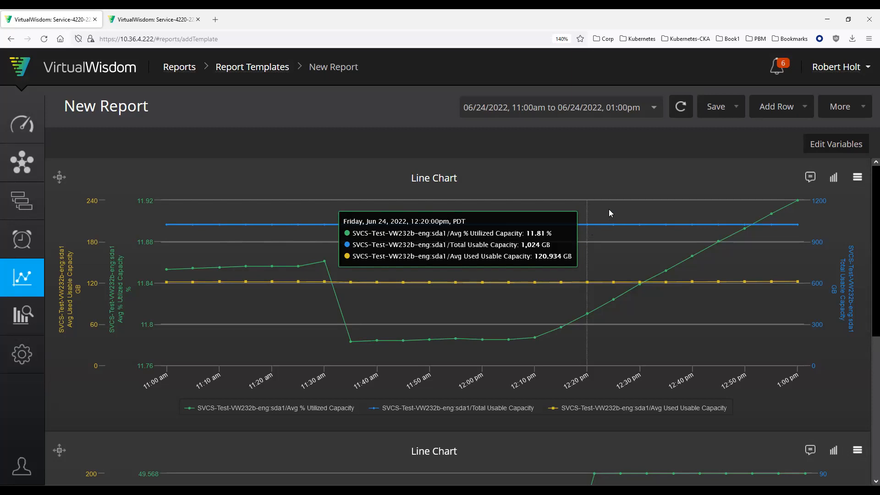
left_click(652, 114)
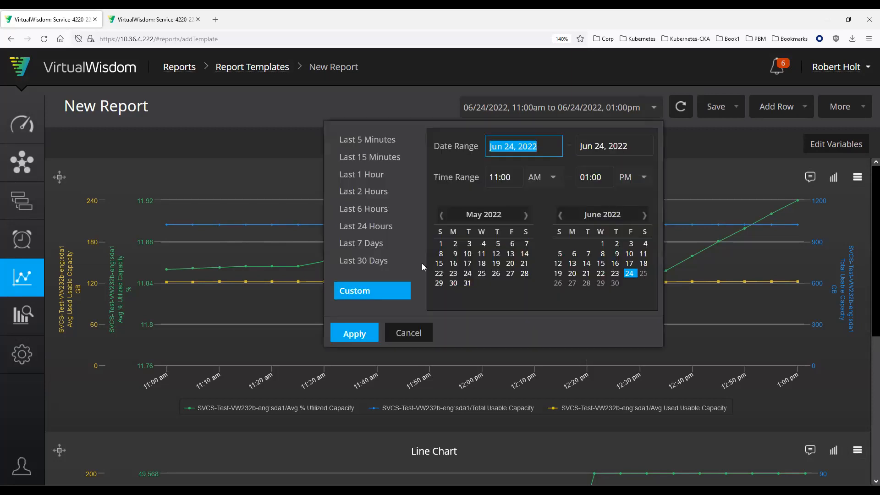
left_click(366, 243)
left_click(354, 333)
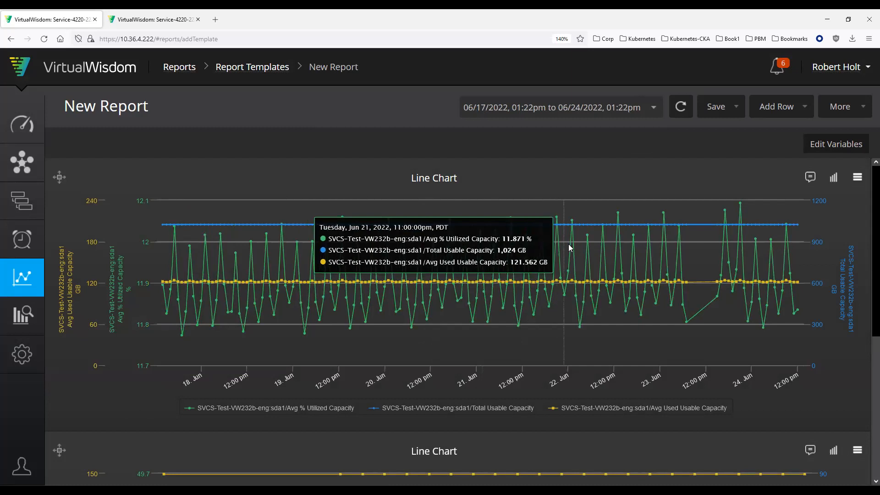
left_click(296, 411)
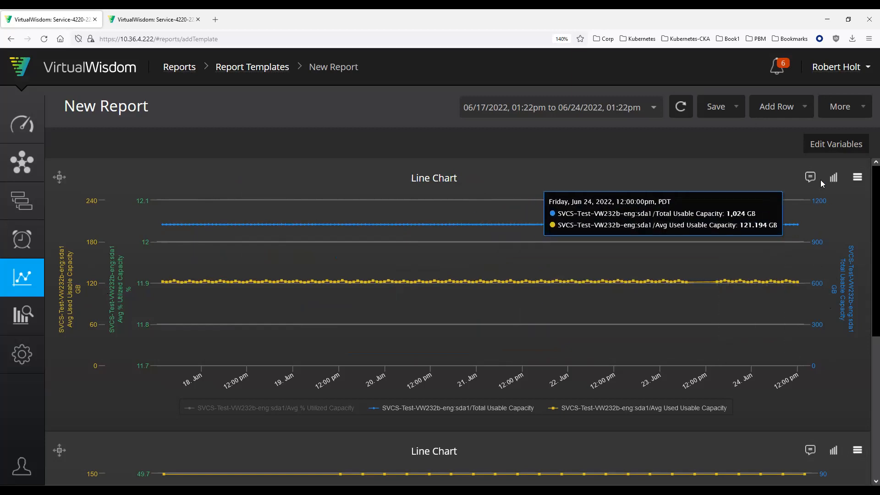
left_click(857, 182)
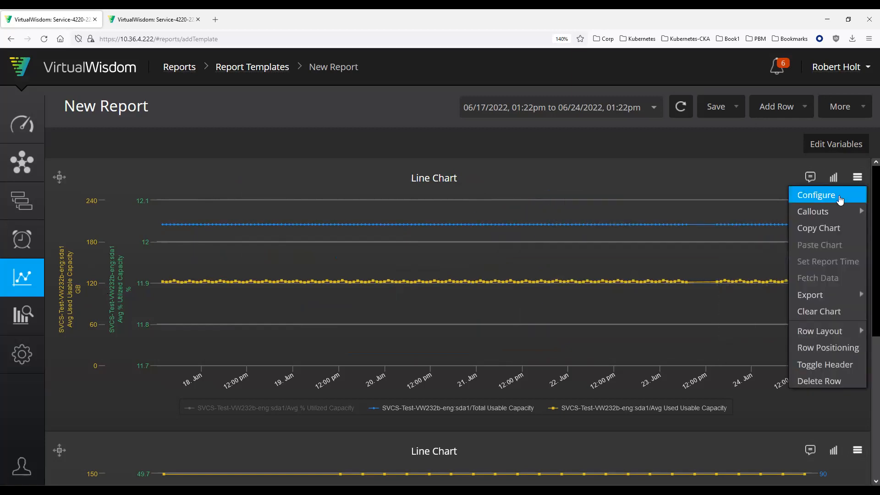
left_click(840, 197)
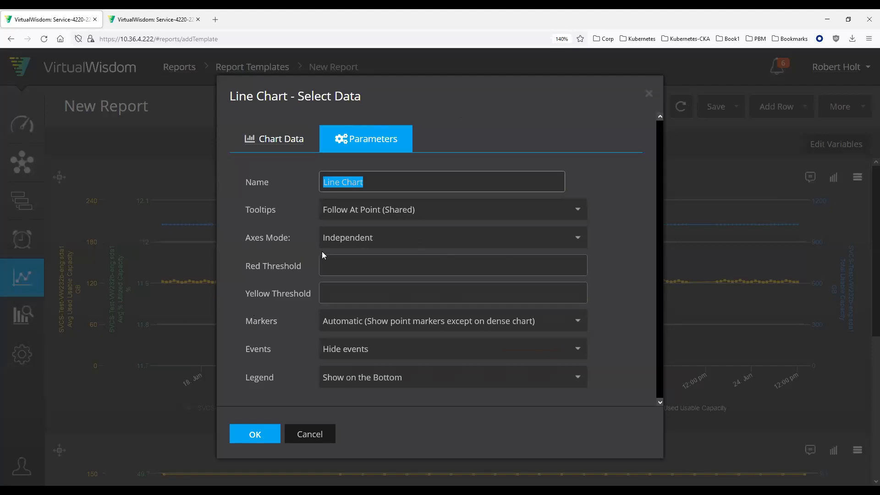
left_click(398, 235)
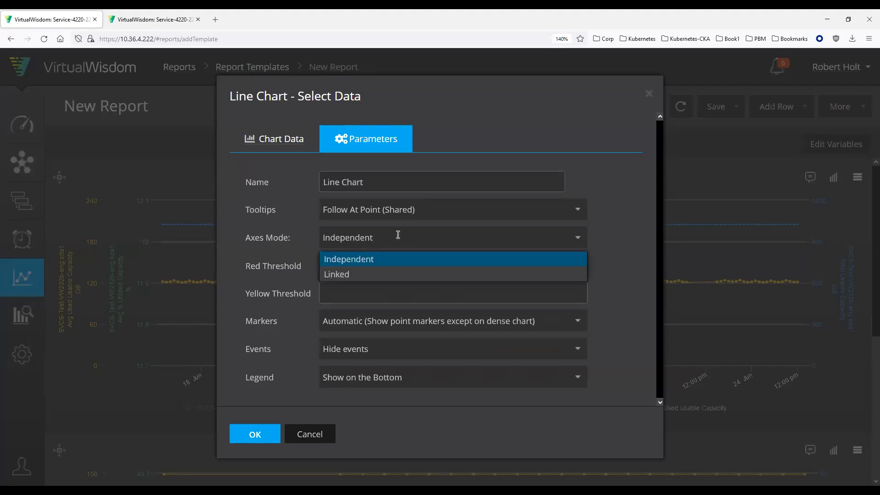
left_click(397, 234)
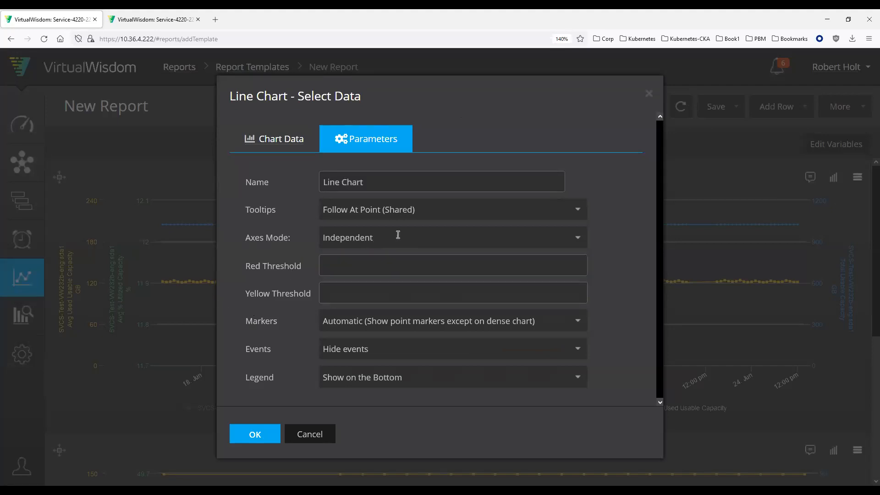
left_click(316, 435)
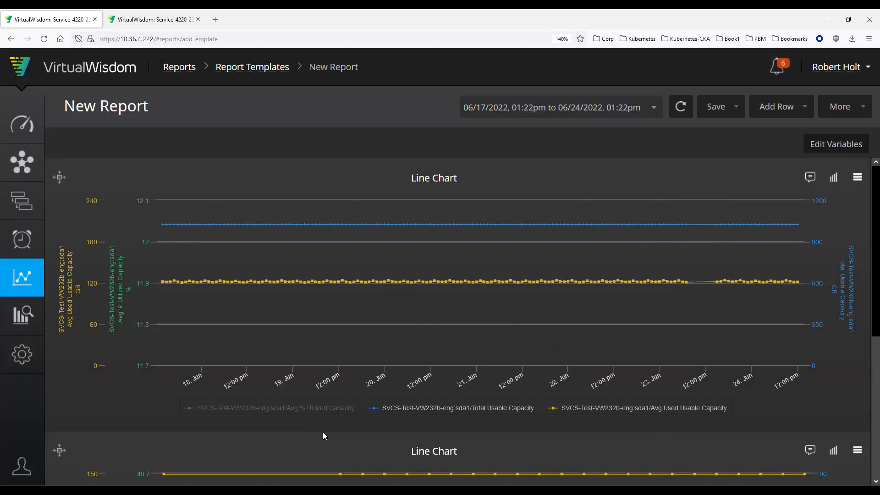
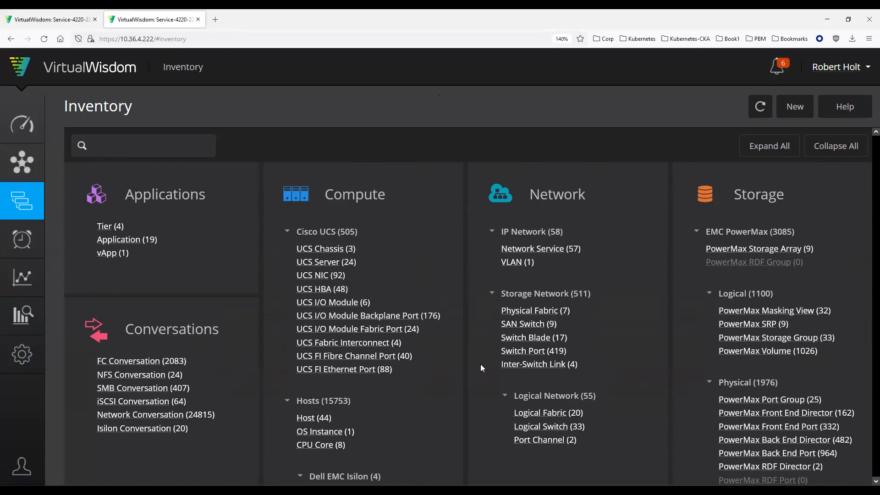
Step: Open the list of Linux volumes from the Linux group of the inventory's Compute section
scroll(481, 366, "down", 5)
scroll(481, 365, "down", 1)
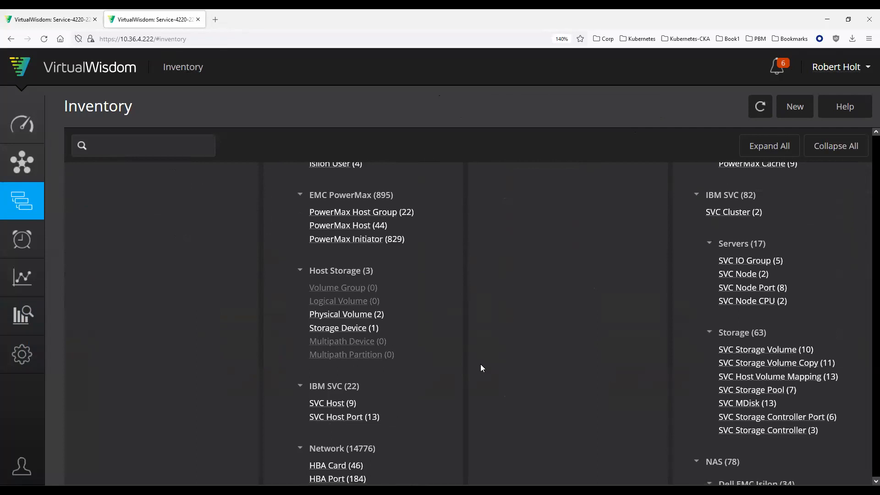
scroll(481, 367, "down", 6)
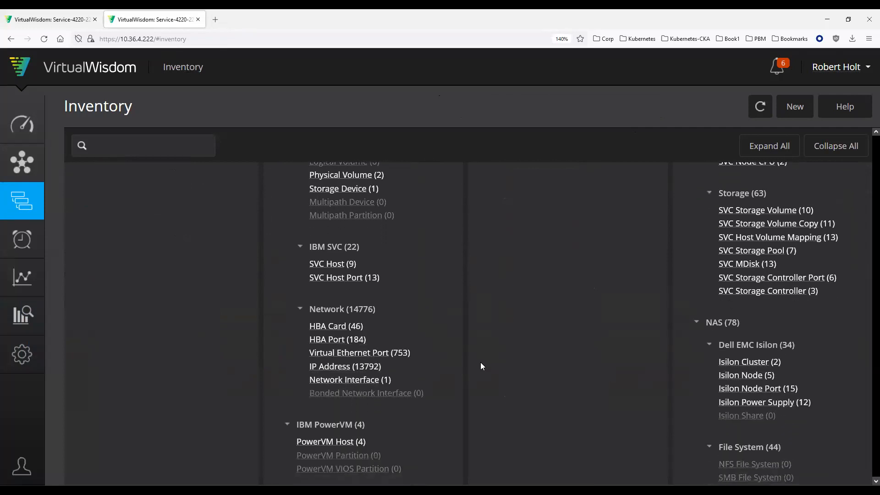
scroll(481, 366, "down", 3)
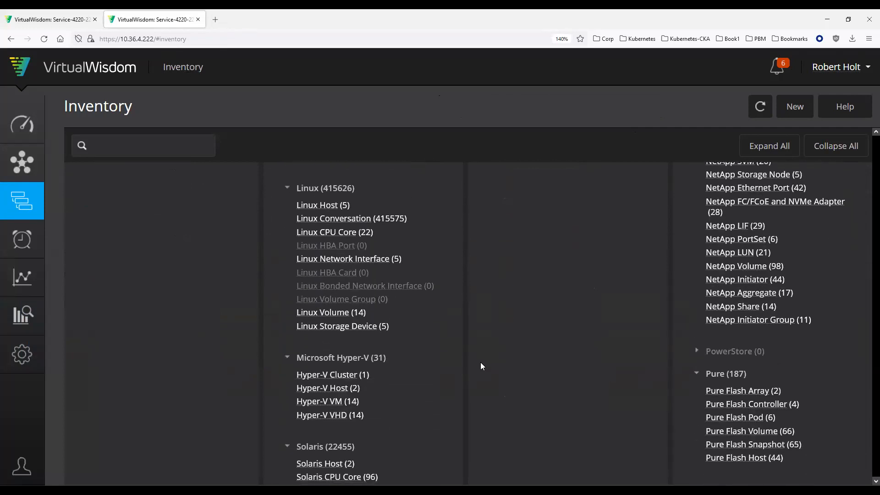
left_click(319, 314)
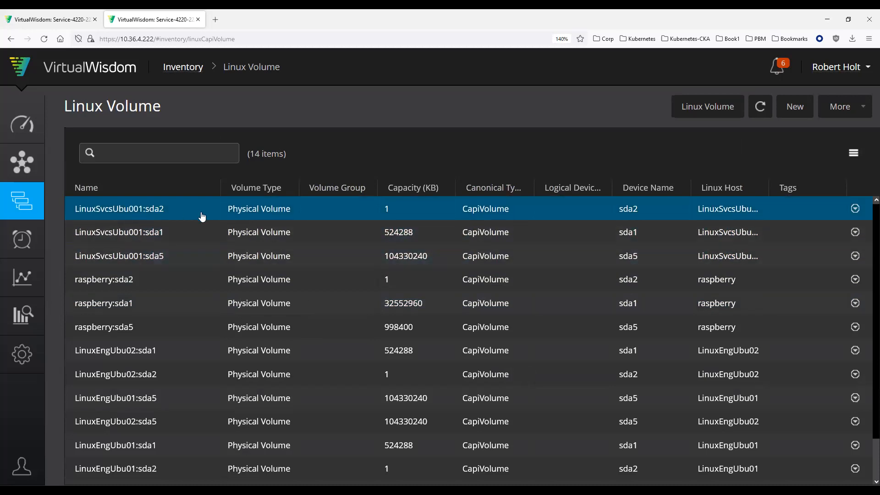
Step: Export the Linux volume table with the Data to Clipboard option and copy the generated text
left_click(859, 161)
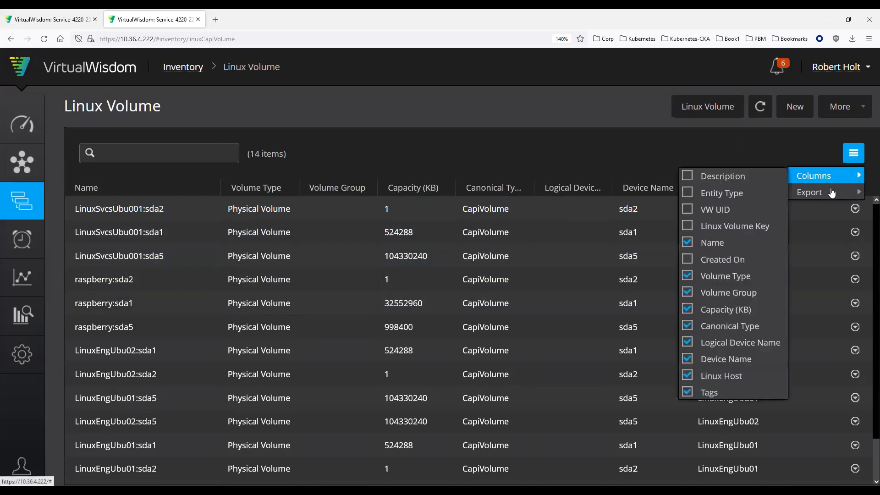
mouse_move(821, 184)
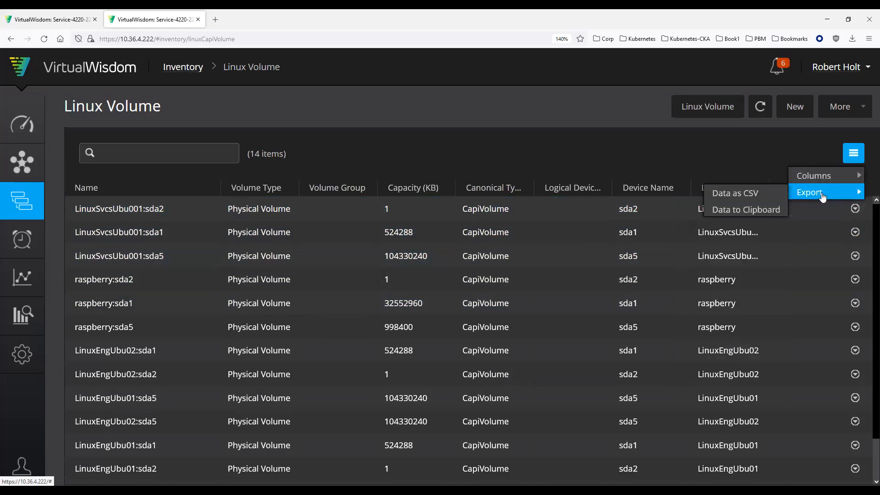
left_click(758, 209)
scroll(315, 258, "down", 1)
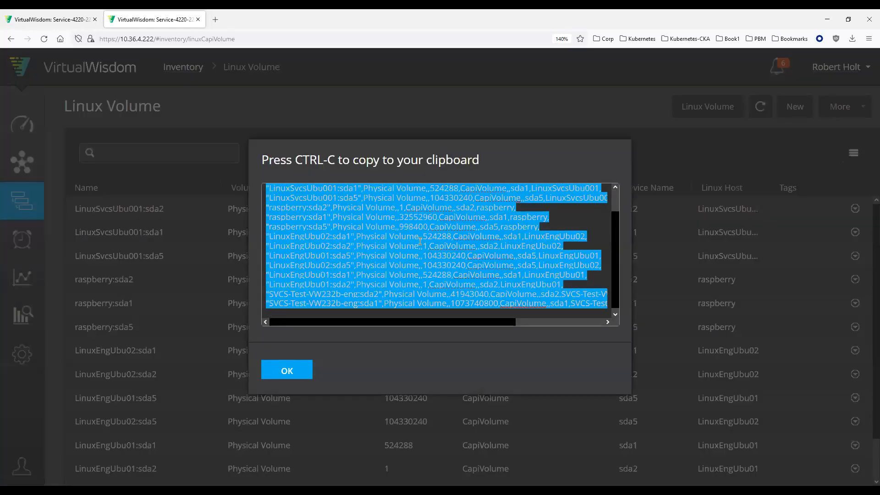
scroll(517, 233, "up", 1)
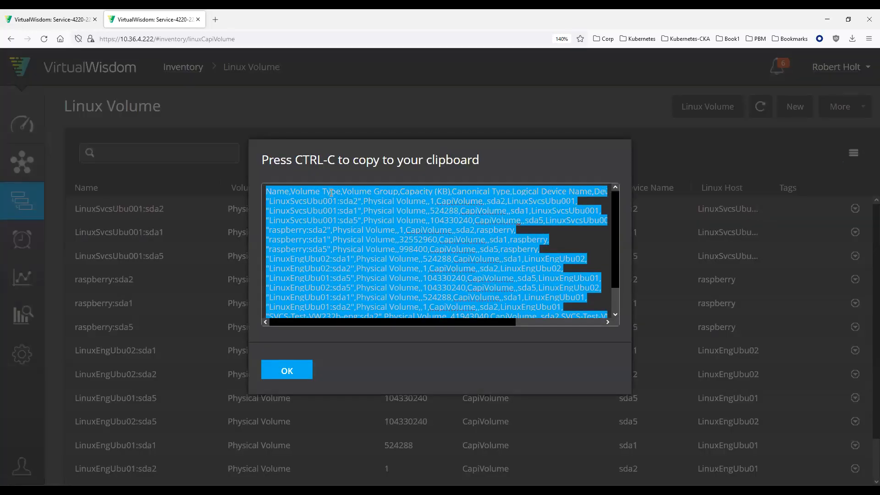
right_click(331, 192)
left_click(315, 256)
left_click(307, 378)
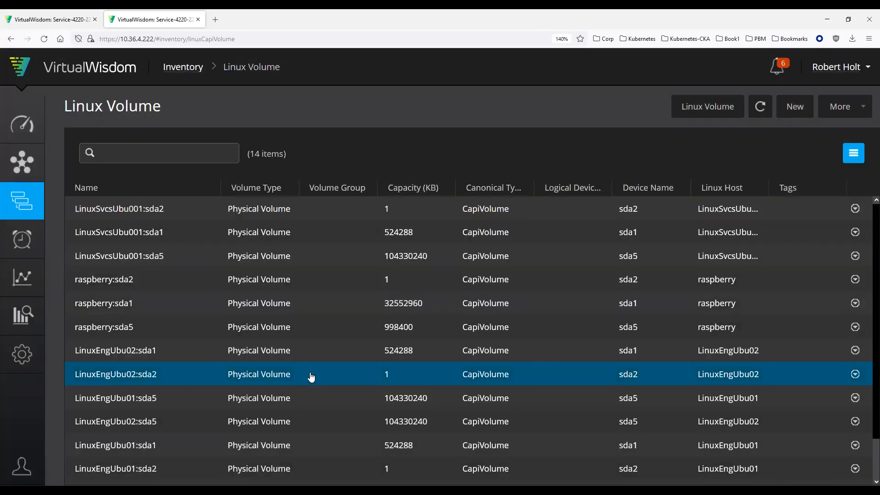
Step: Open the inventory's Windows volume list and examine its available columns and export options
left_click(188, 72)
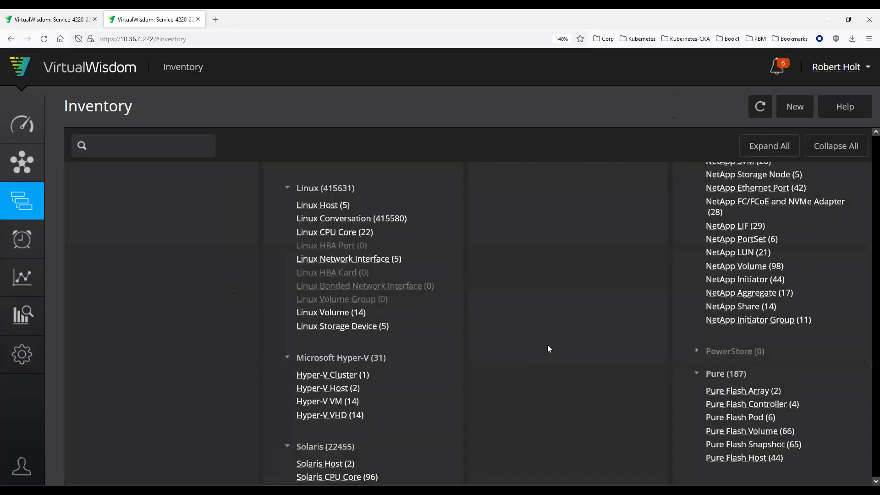
scroll(518, 328, "down", 10)
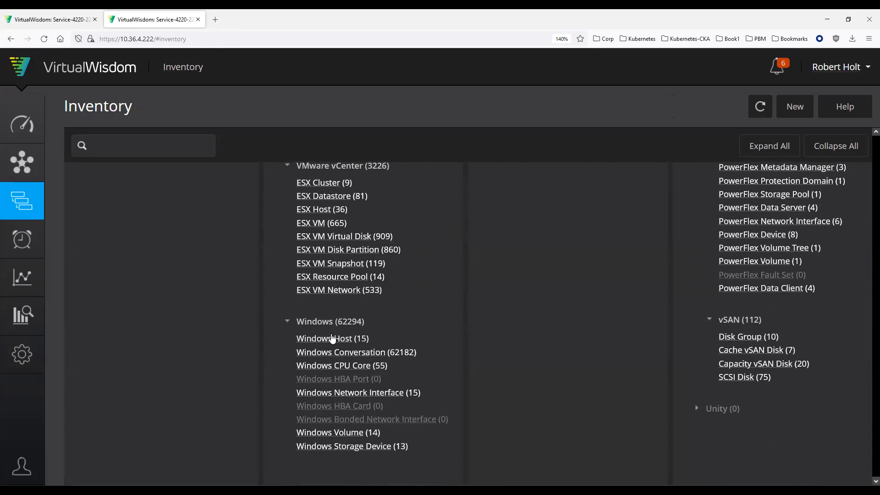
left_click(345, 432)
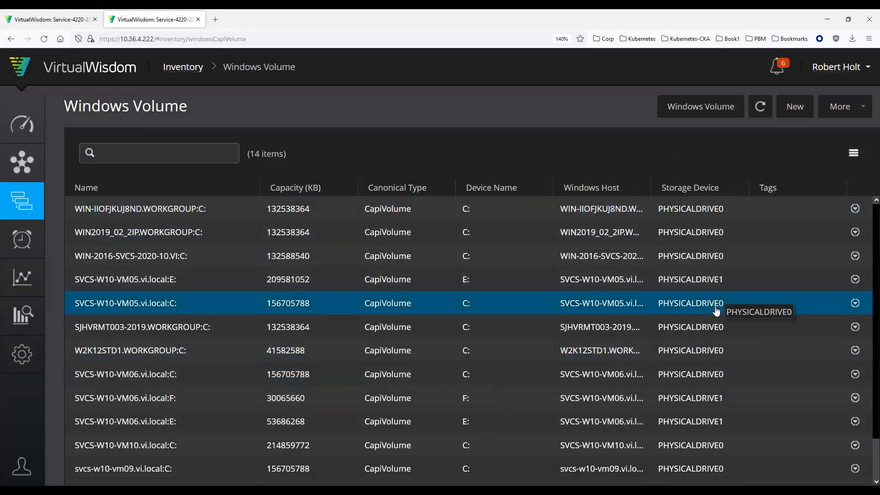
left_click(853, 153)
left_click(838, 178)
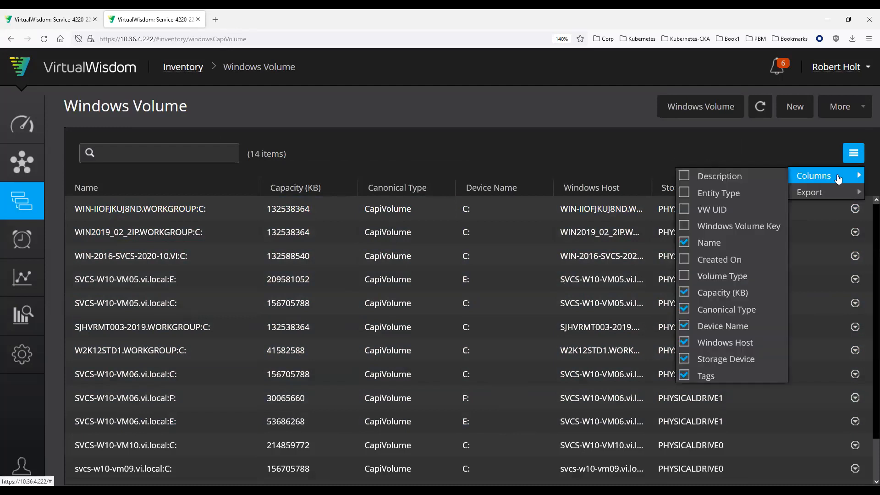
left_click(837, 197)
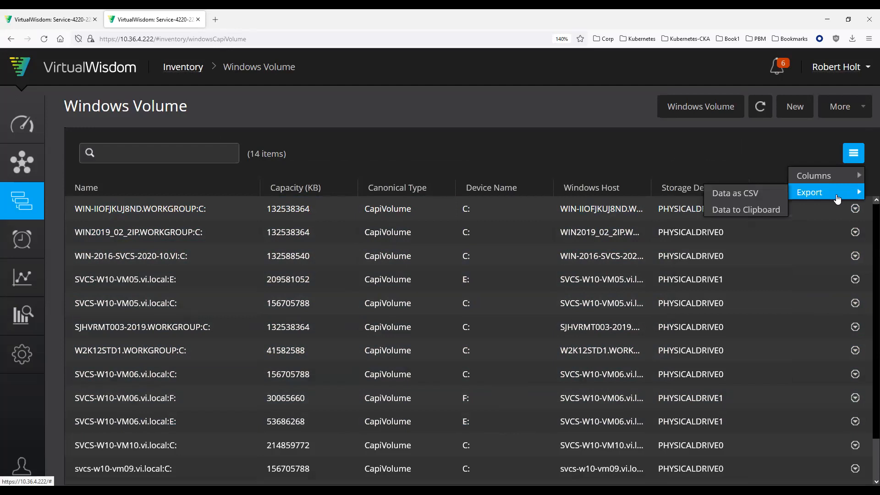
left_click(561, 113)
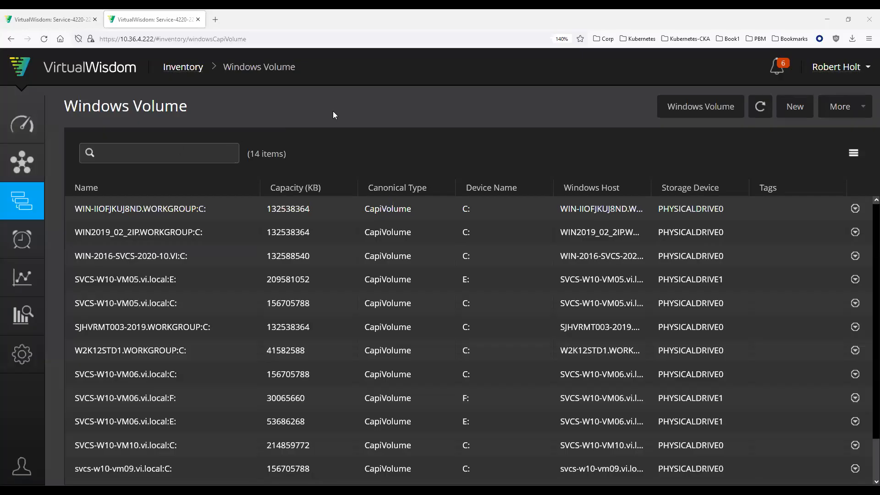
Step: Return to the new report and add a full-width row above the existing charts containing a Capacity Trend chart
left_click(59, 18)
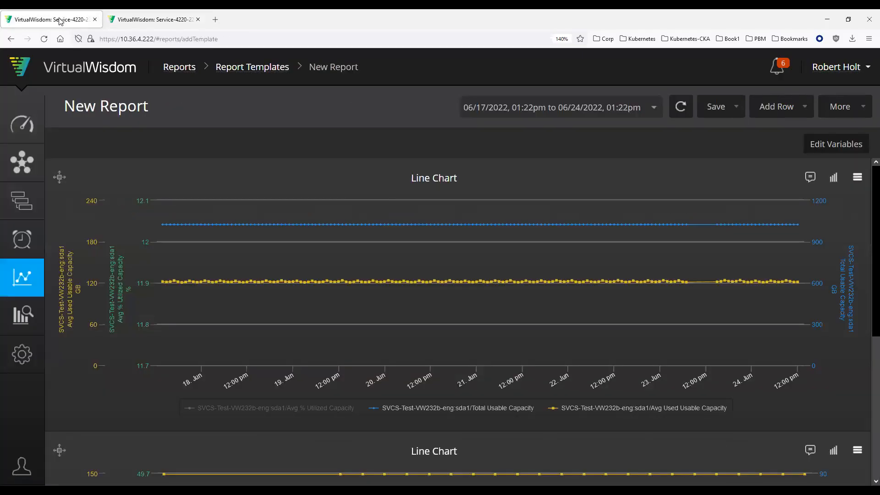
mouse_move(551, 280)
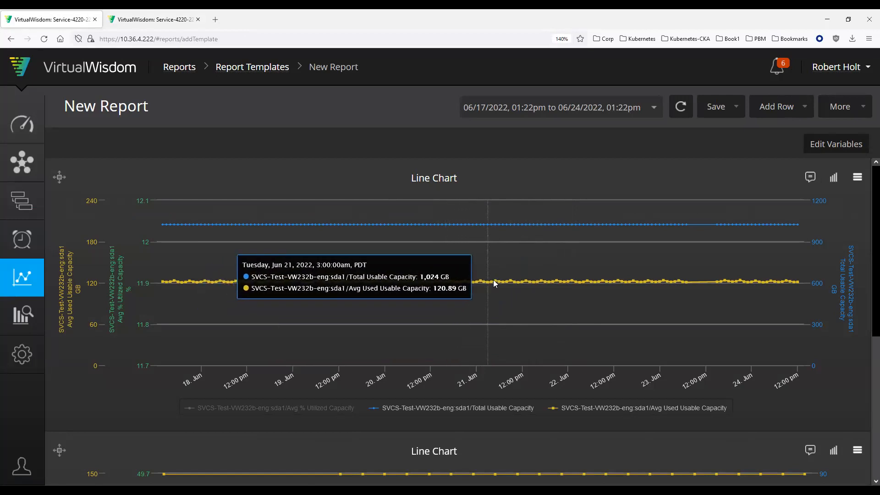
left_click(794, 116)
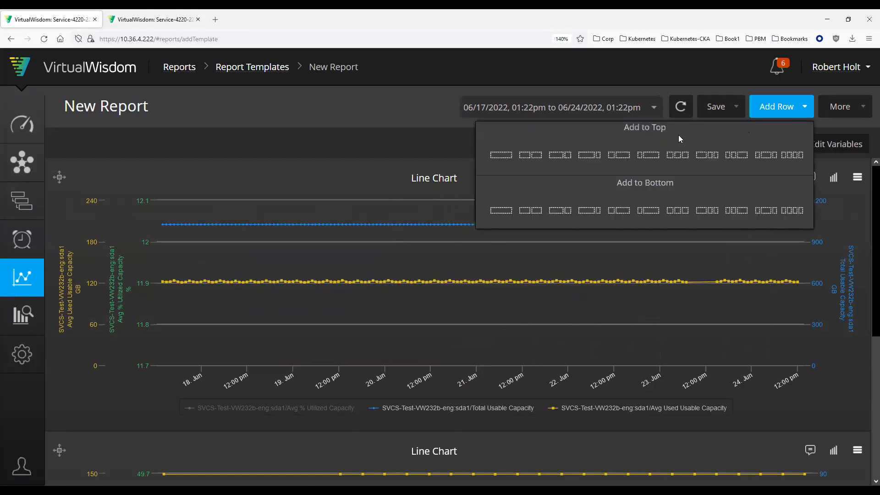
left_click(502, 152)
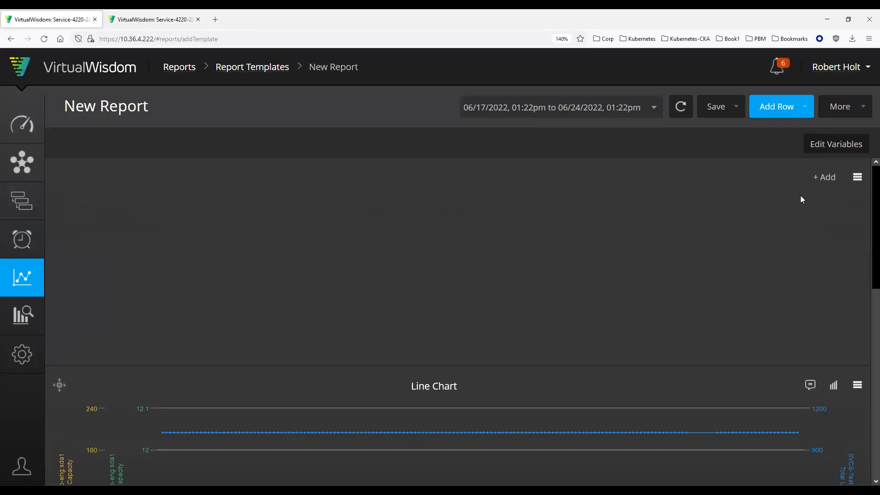
left_click(831, 177)
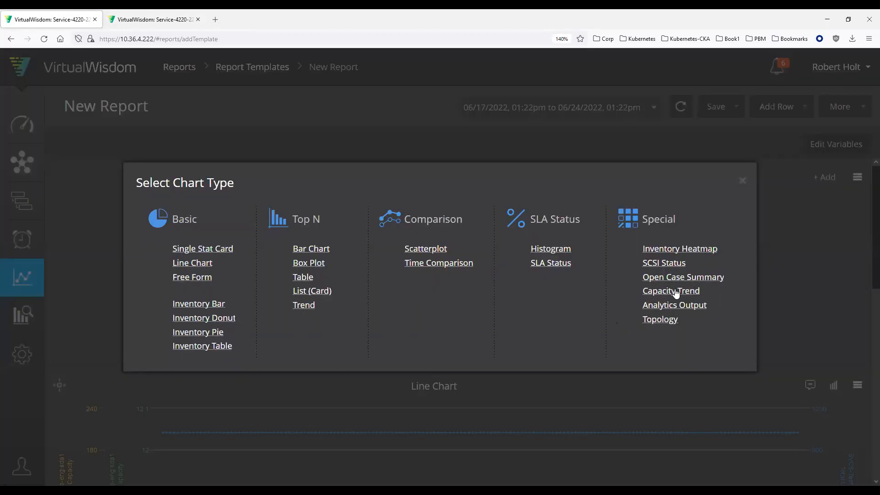
mouse_move(657, 295)
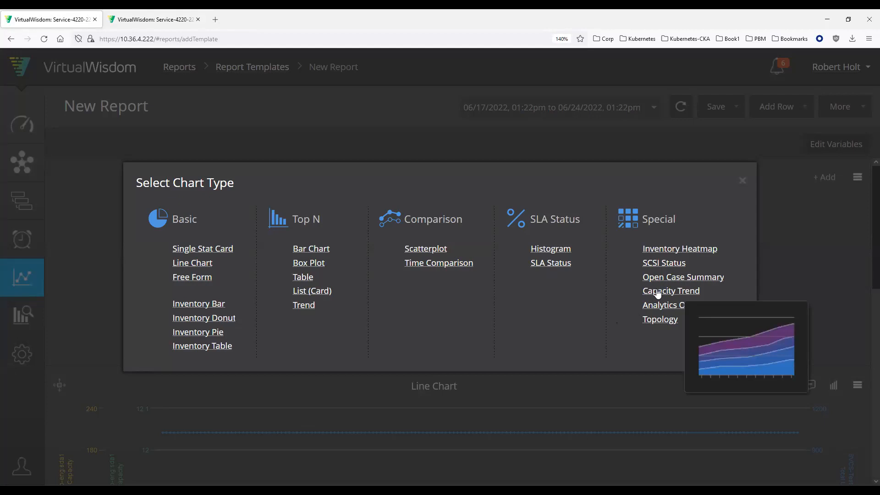
left_click(656, 292)
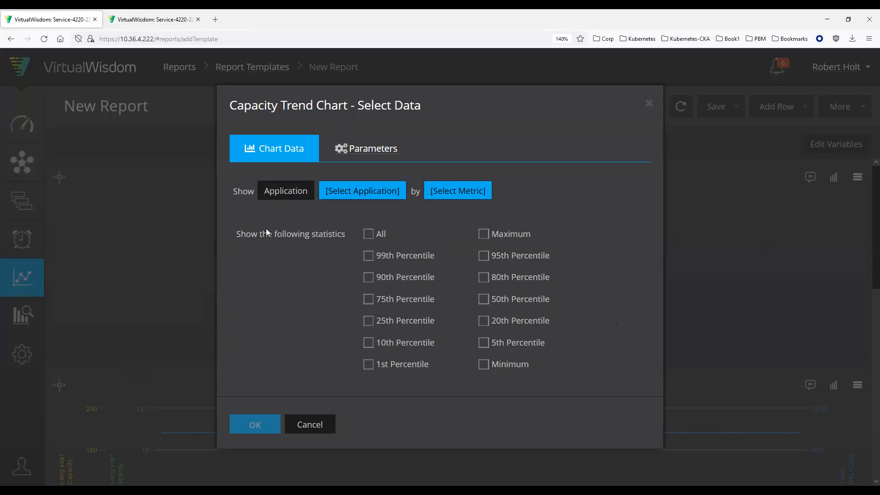
Step: Set the capacity trend chart's entity type to Windows Volume
left_click(280, 194)
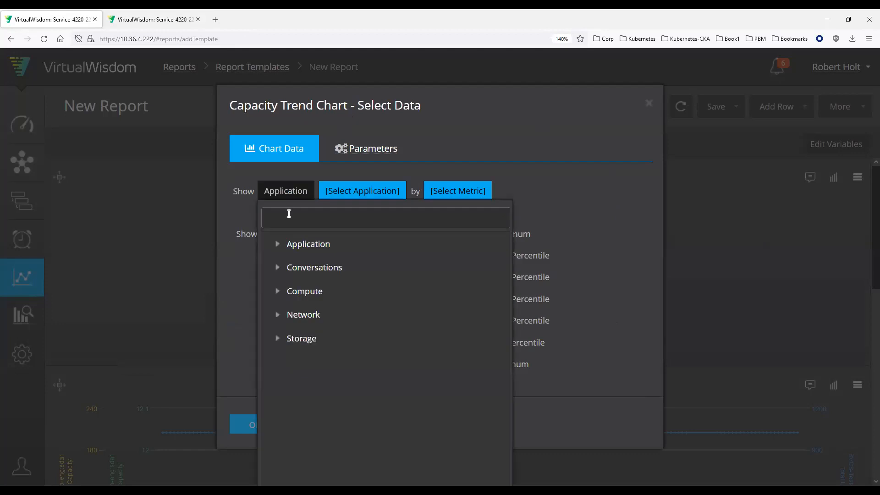
type("windo")
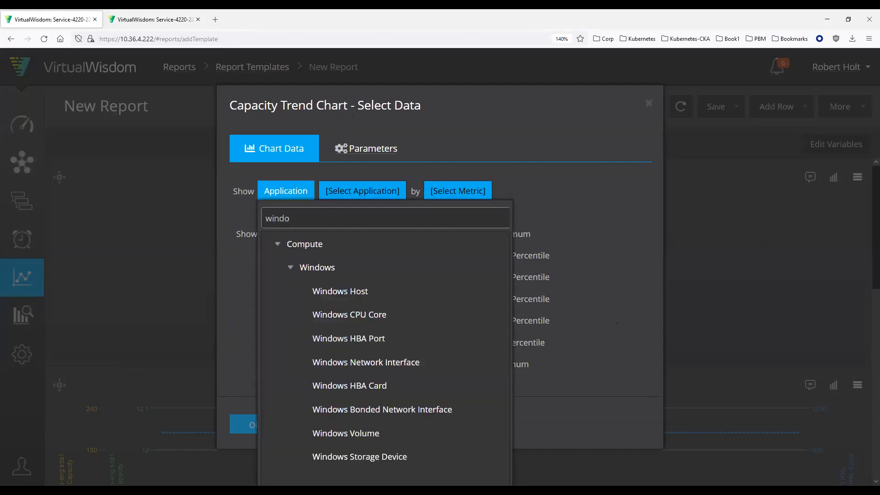
left_click(311, 434)
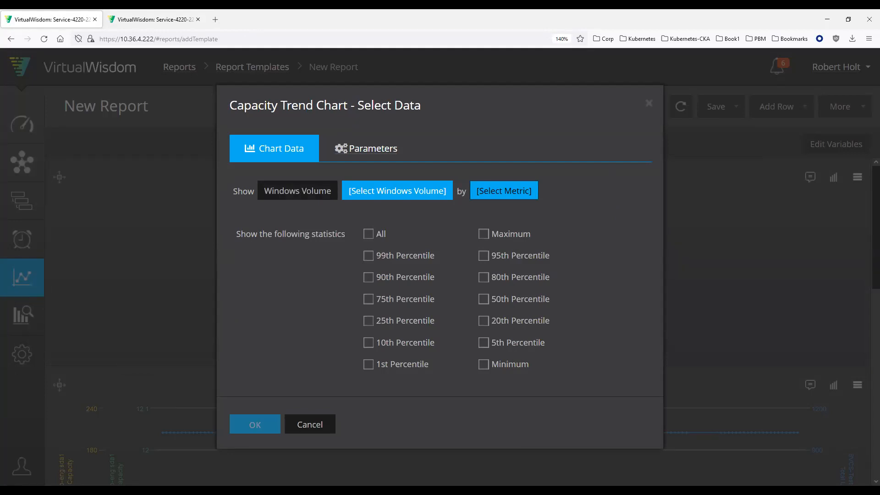
Step: Exclude archived volumes, filter the volumes by SVCS-W10-VM06.vi.local and select that host's C: volume for the chart
left_click(391, 200)
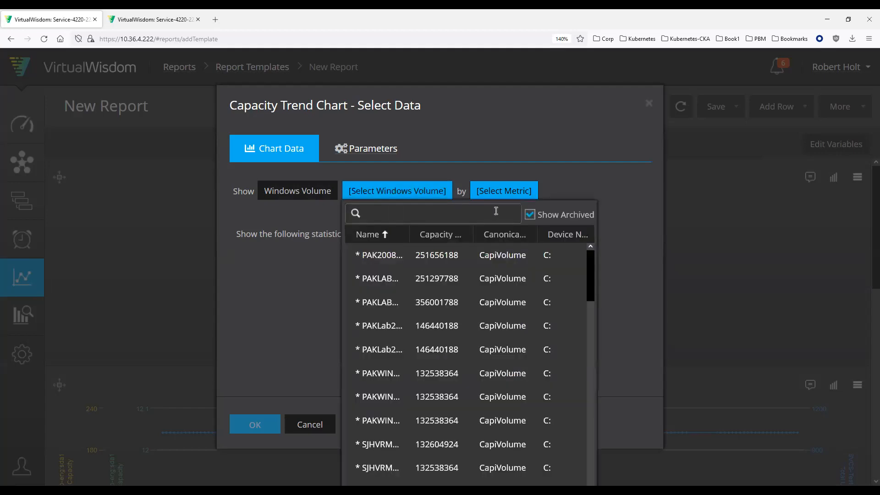
left_click(530, 215)
left_click_drag(833, 306, 834, 306)
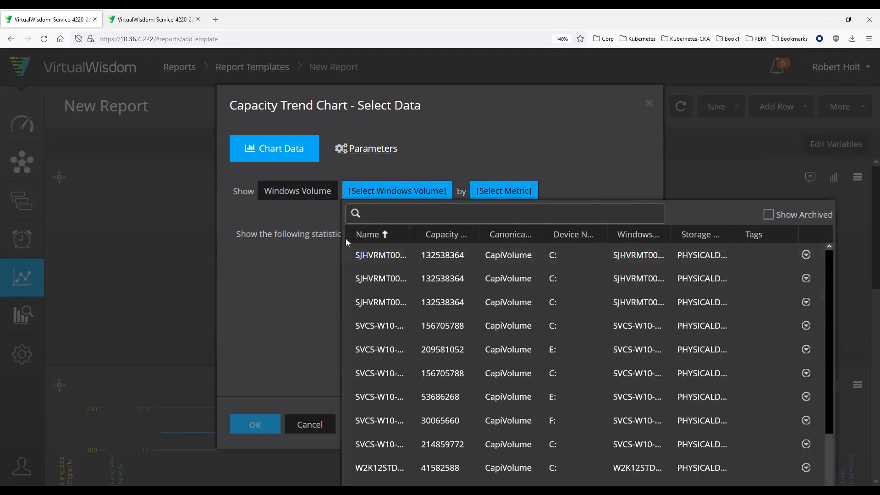
left_click(420, 219)
type("SVCS-W10-VM06.vi.local")
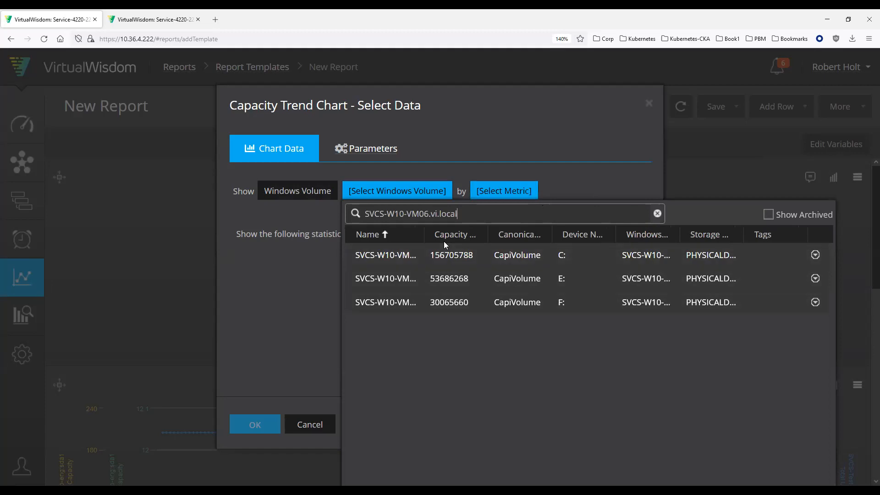
left_click_drag(425, 235, 492, 235)
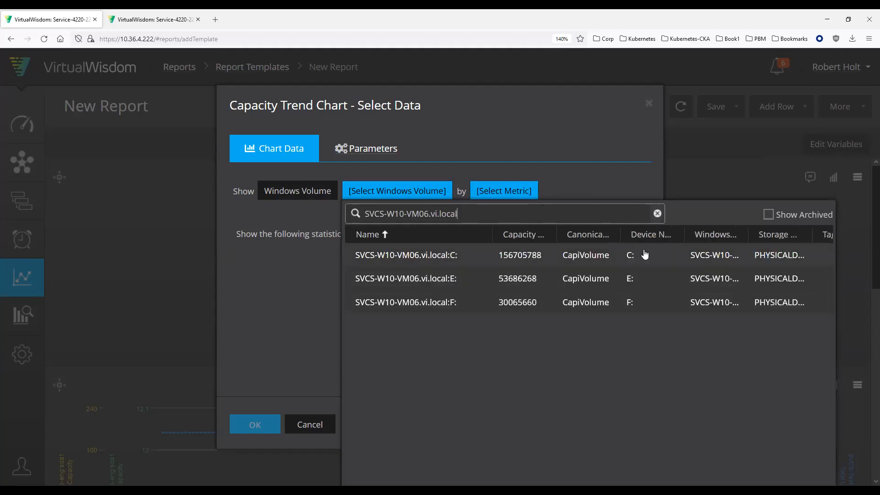
left_click(413, 260)
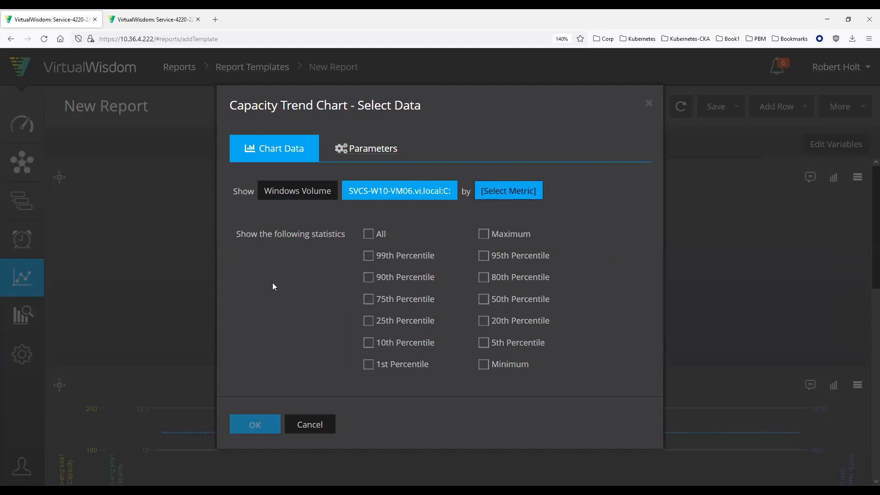
Step: Set the capacity trend chart's metric to the capacity metric Avg Used Usable Capacity
left_click(513, 190)
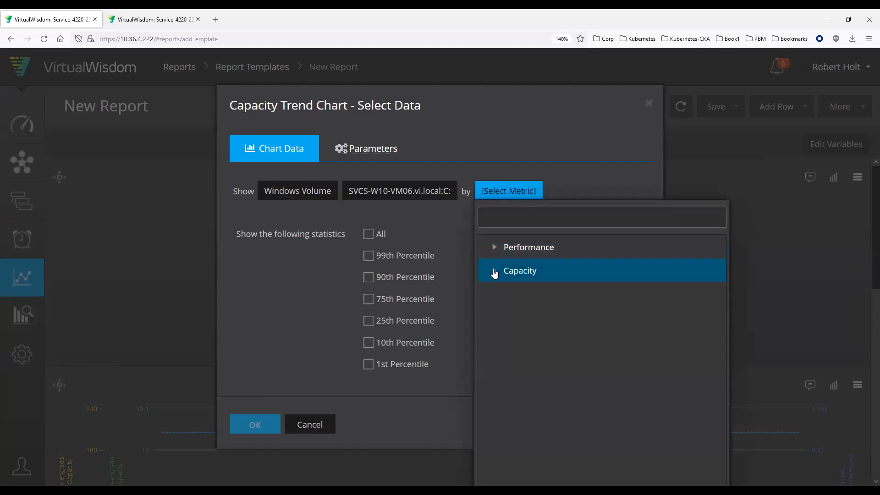
left_click(497, 274)
left_click(596, 346)
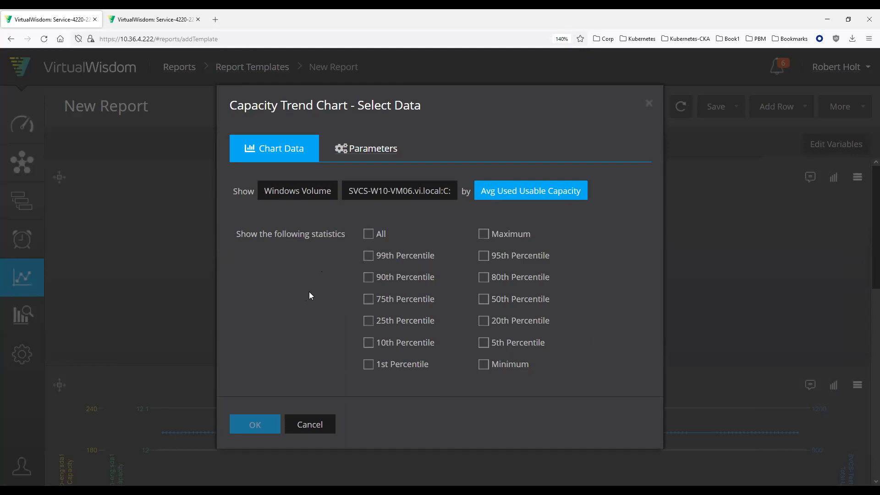
Step: Include the 99th Percentile, 75th Percentile, Maximum and Minimum statistics and apply the capacity trend chart settings
left_click(370, 256)
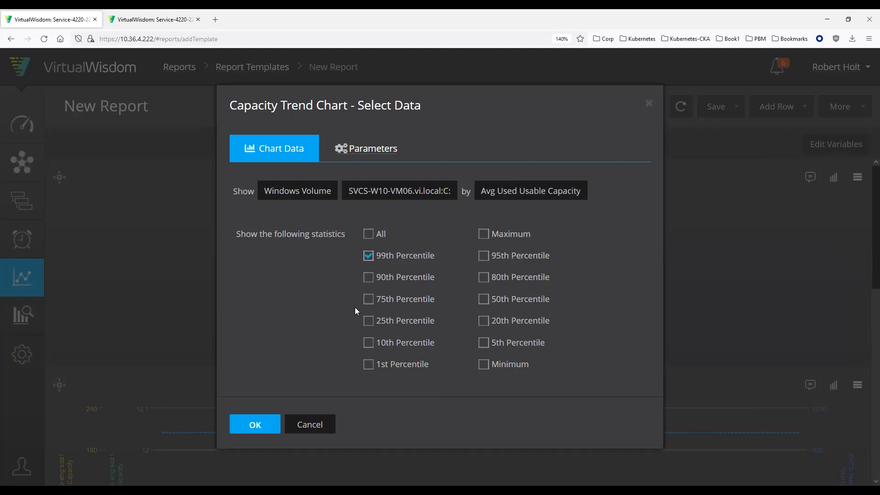
left_click(369, 301)
left_click(484, 235)
left_click(483, 364)
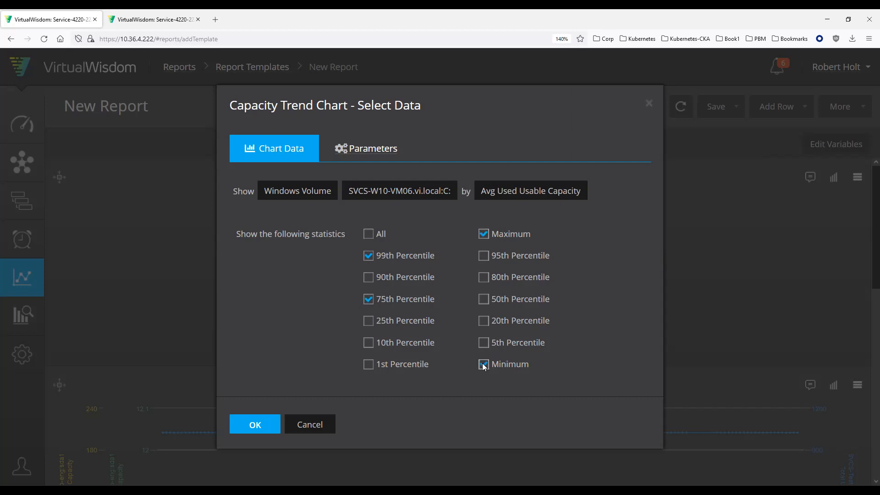
left_click(255, 424)
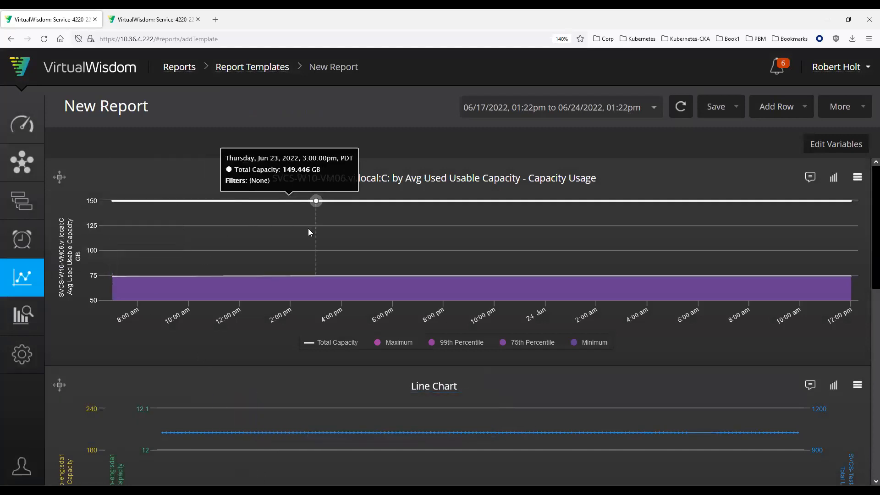
Step: Set the report's time range to the last 30 days and make the capacity trend chart's row taller
left_click(656, 110)
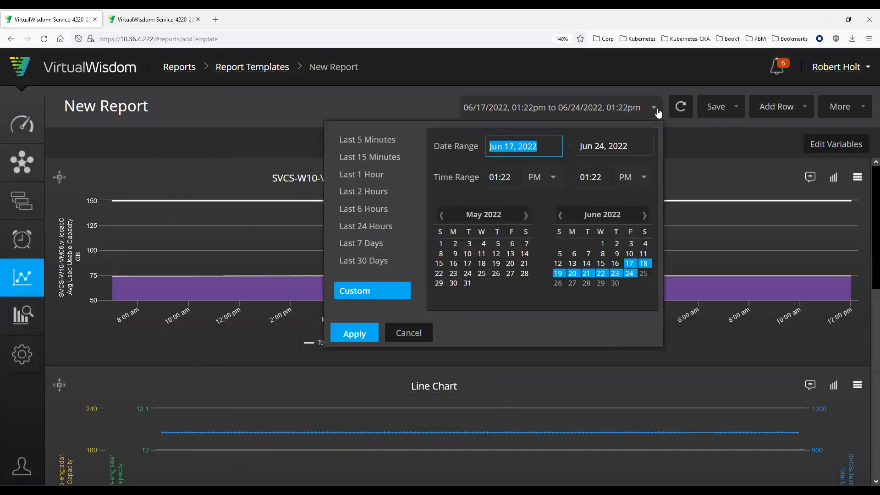
left_click(369, 260)
left_click(352, 337)
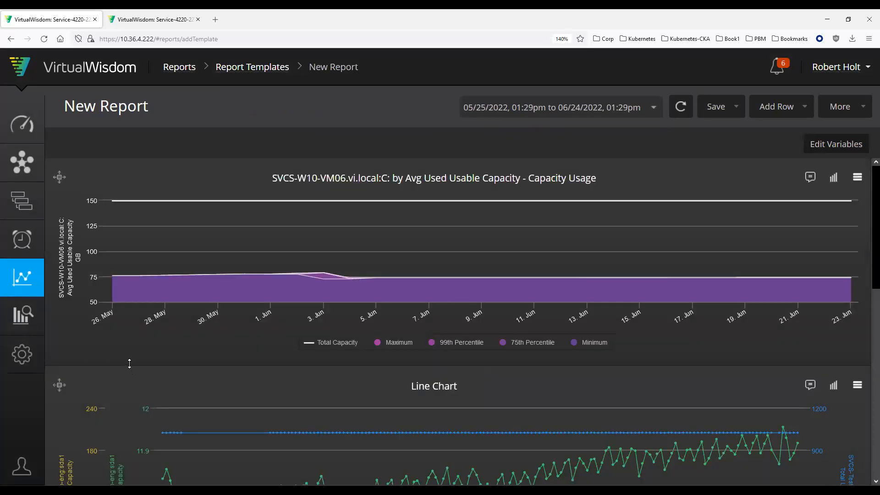
left_click_drag(133, 413, 137, 457)
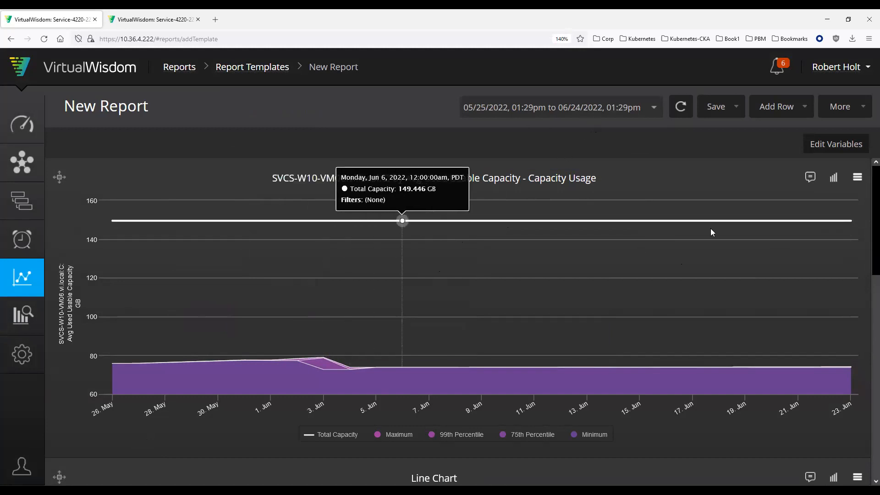
Step: Set the capacity trend chart's tooltips to Follow At Point (Shared), look at the red and yellow threshold fields, and apply the settings
left_click(856, 178)
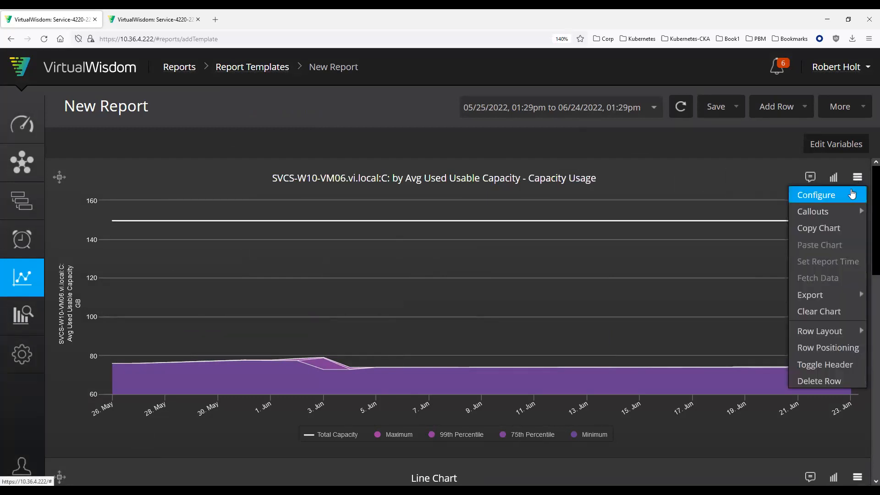
left_click(850, 191)
left_click(438, 219)
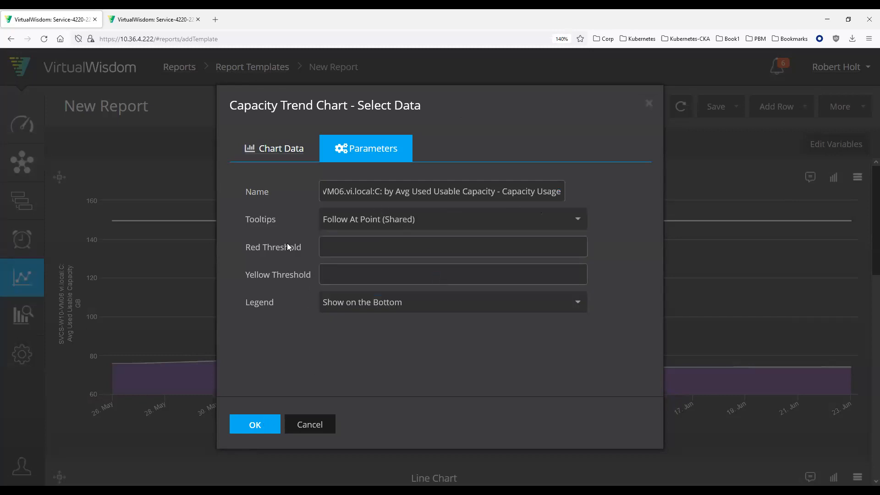
left_click(357, 245)
left_click(359, 274)
left_click(355, 245)
left_click(343, 271)
left_click(337, 242)
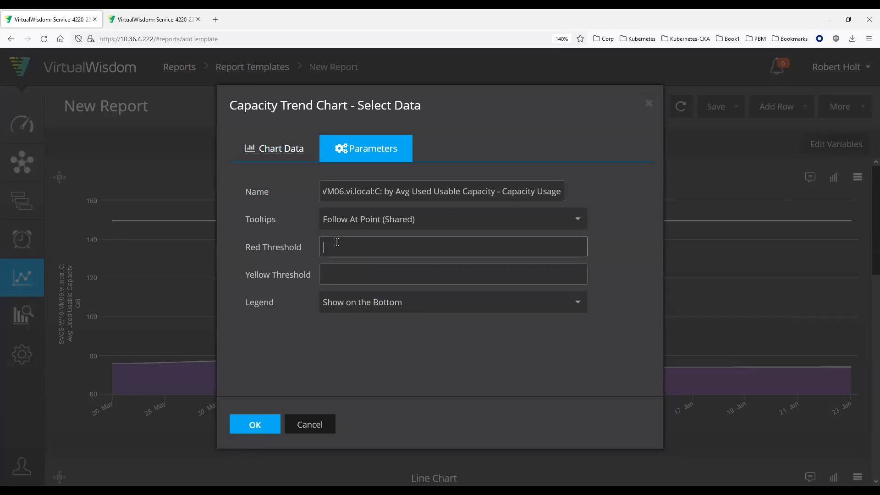
left_click(256, 426)
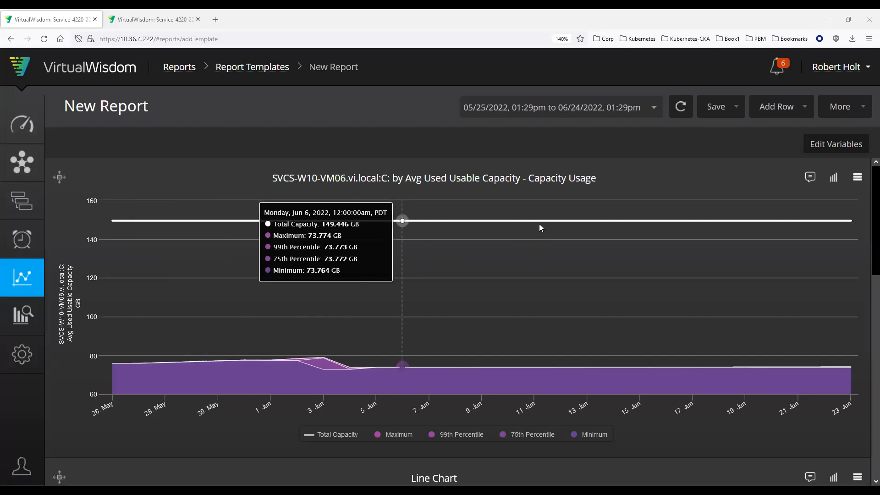
Step: Add a full-width single-chart row above the existing report rows and start a Time Comparison chart in it
left_click(770, 111)
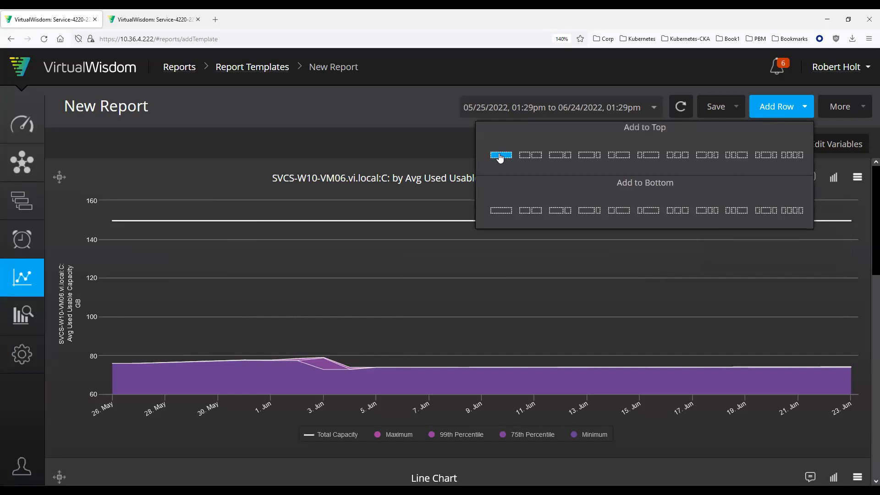
left_click(500, 155)
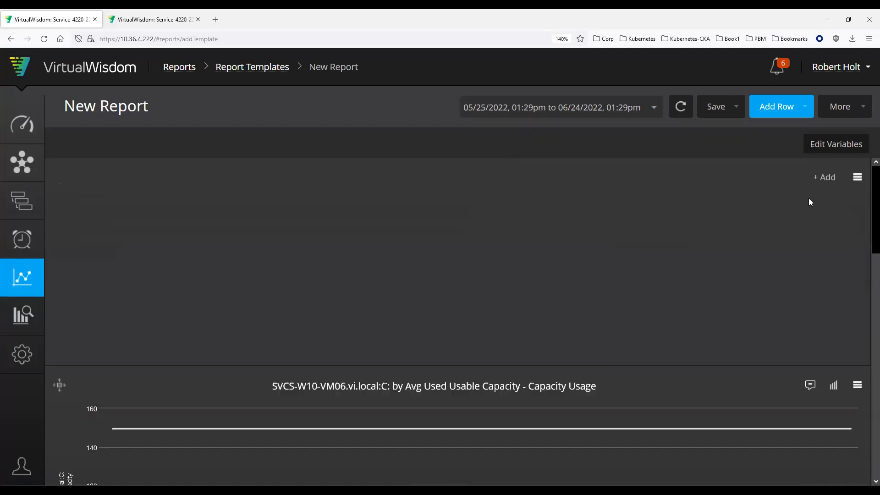
left_click(823, 179)
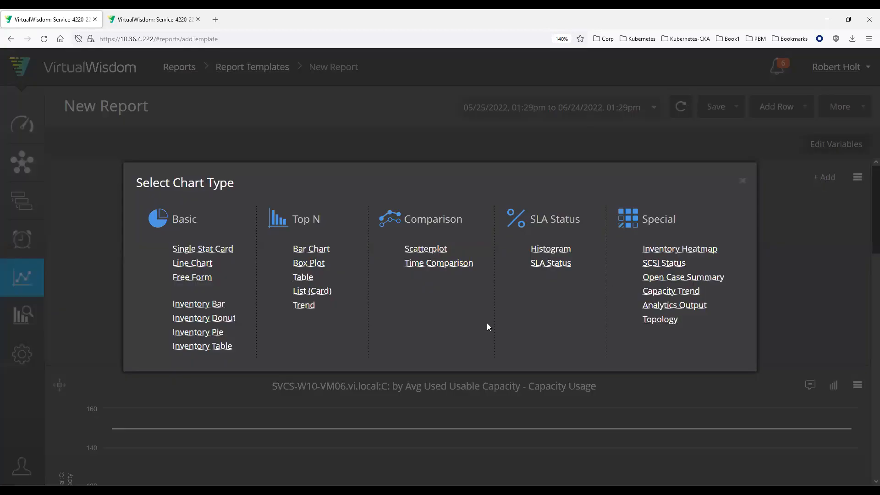
mouse_move(454, 266)
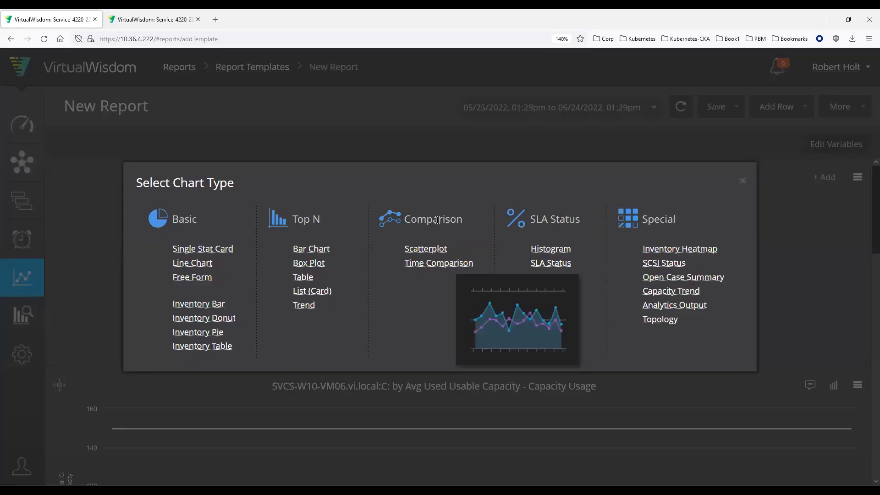
left_click(437, 269)
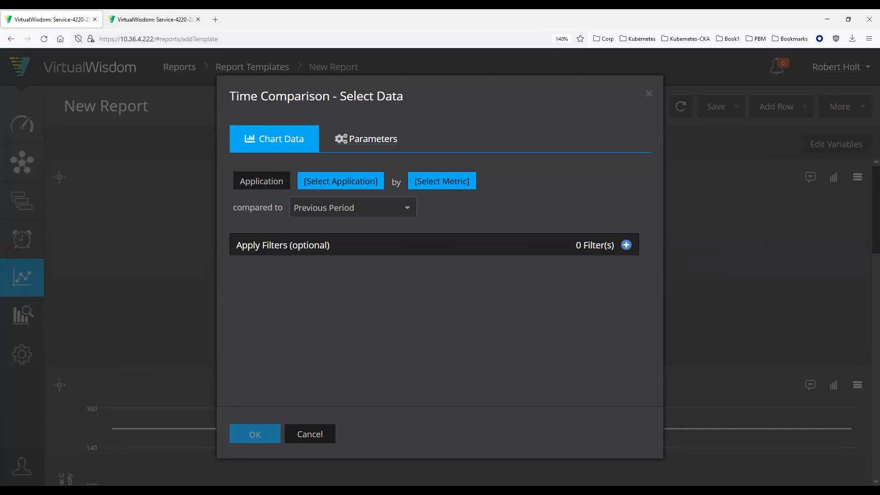
Step: Set the time comparison chart's entity type to Windows Volume
left_click(261, 189)
left_click(295, 207)
type("windo")
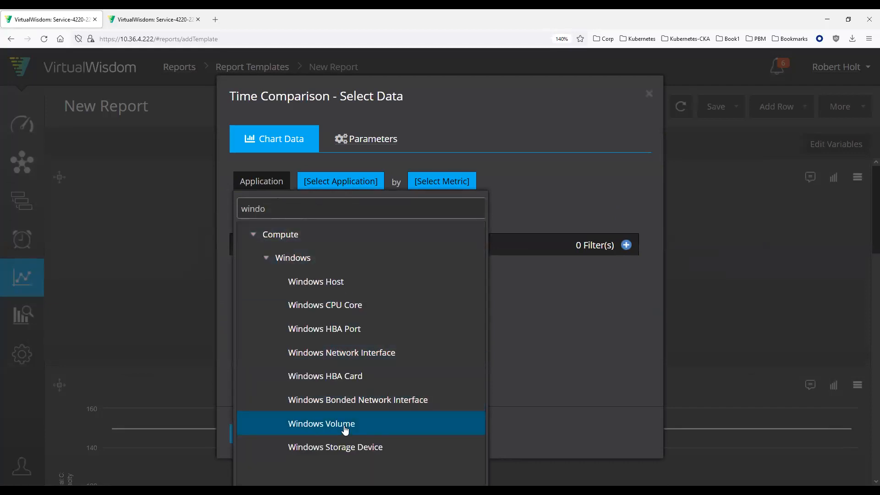
left_click(344, 427)
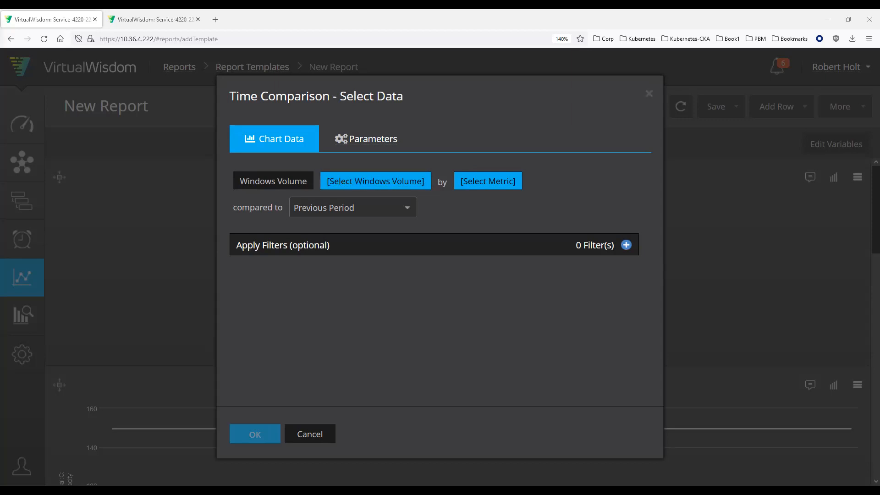
Step: Exclude archived volumes, filter the list by SVCS-W10-VM05.vi.local:C: and select that volume for the time comparison chart
left_click(404, 188)
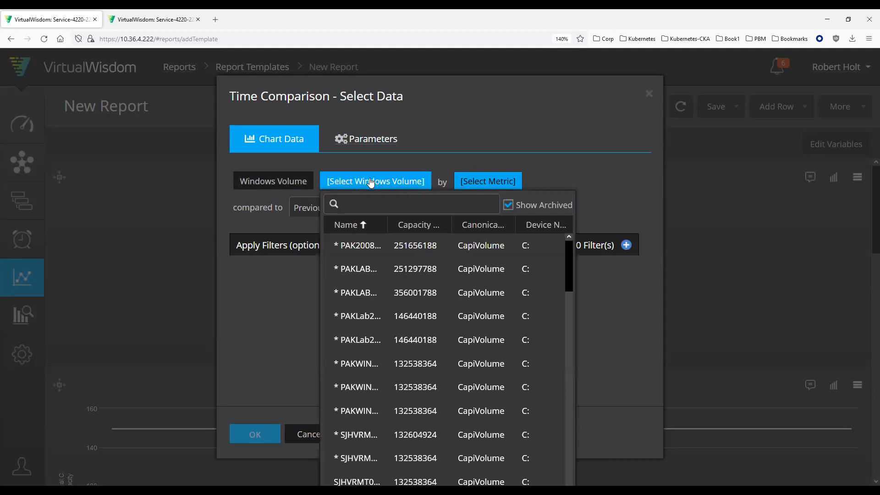
left_click(509, 204)
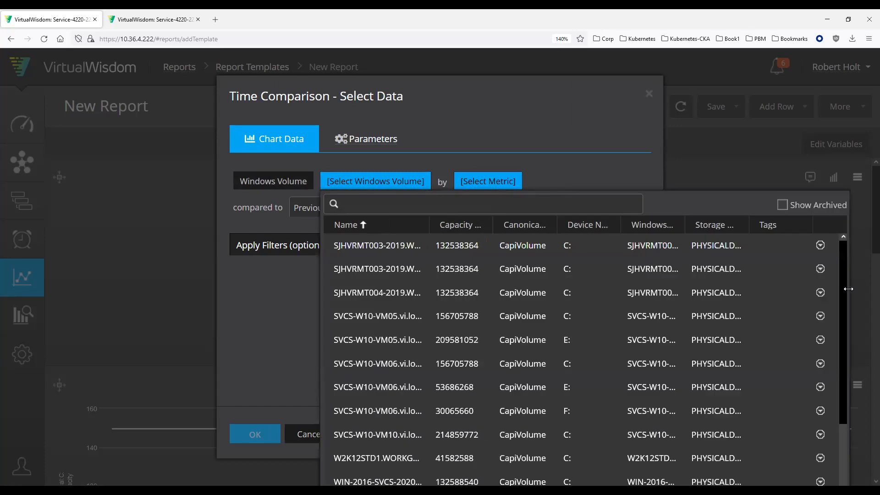
left_click(422, 206)
type("SVCS-W10-VM05.vi.local:C:")
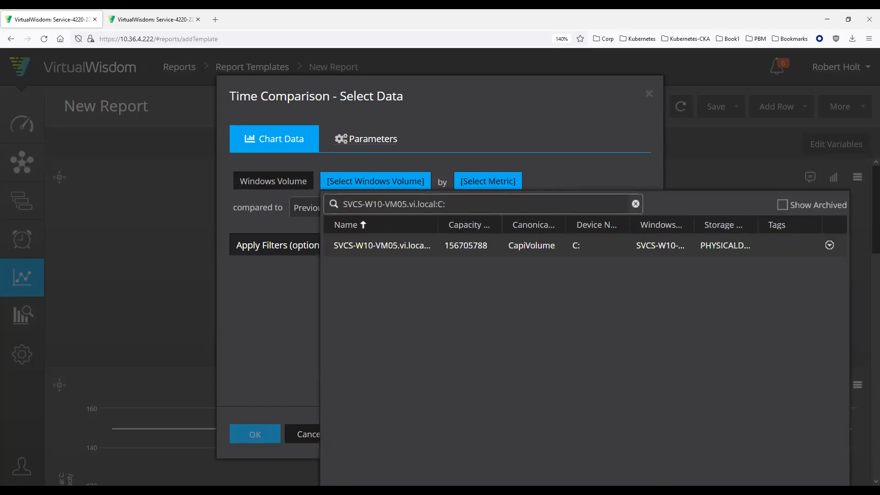
left_click(419, 246)
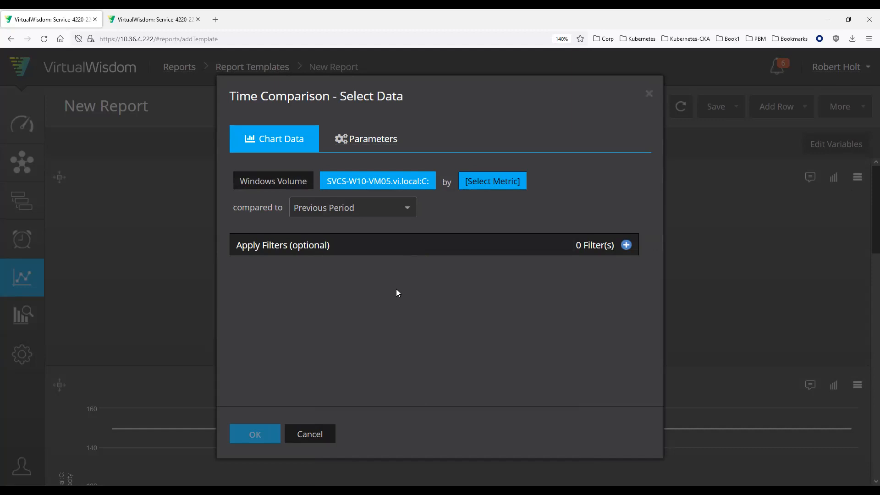
Step: Set the time comparison chart's metric to the capacity metric Avg % Utilized Capacity and apply the chart settings
left_click(481, 188)
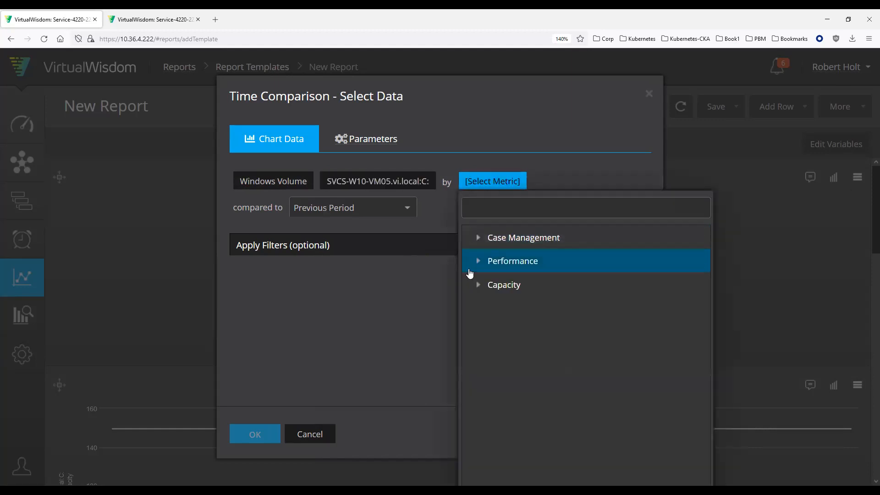
left_click(478, 287)
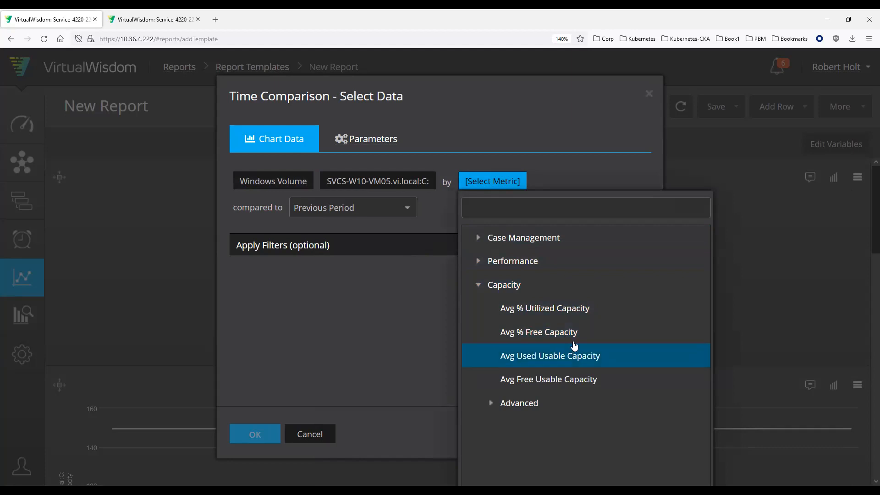
left_click(585, 309)
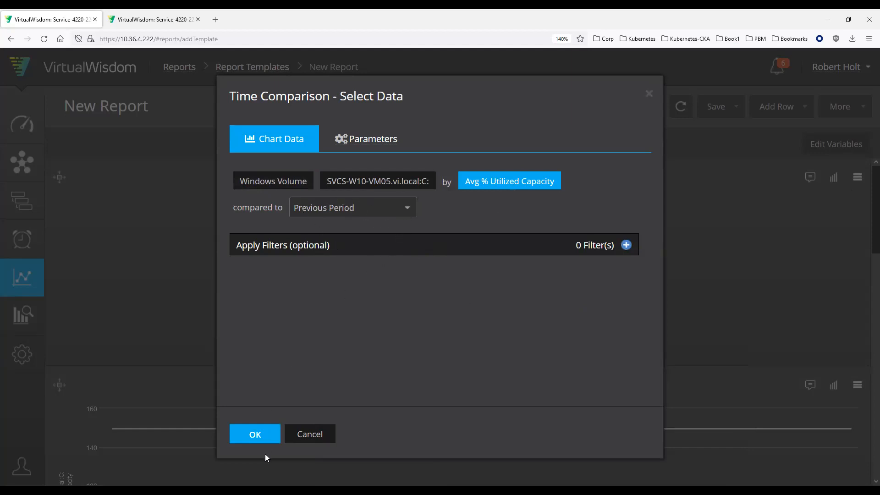
left_click(253, 434)
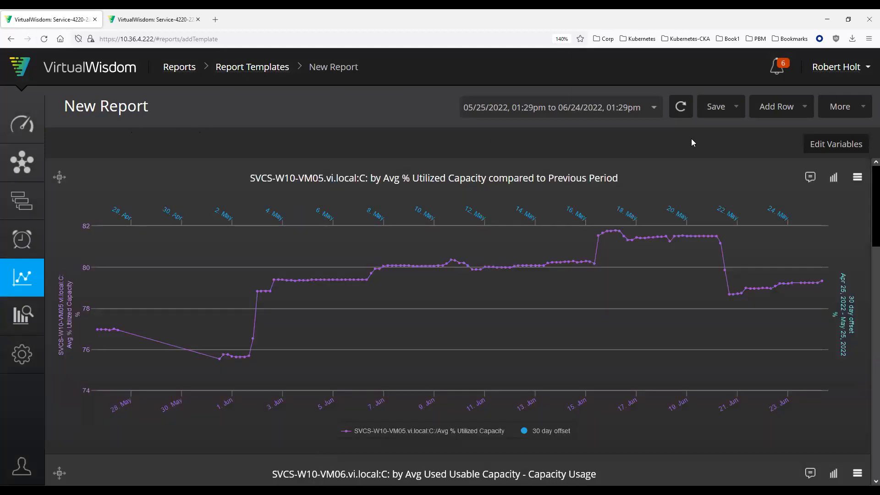
Step: Set the report's time range to the last 7 days
left_click(652, 109)
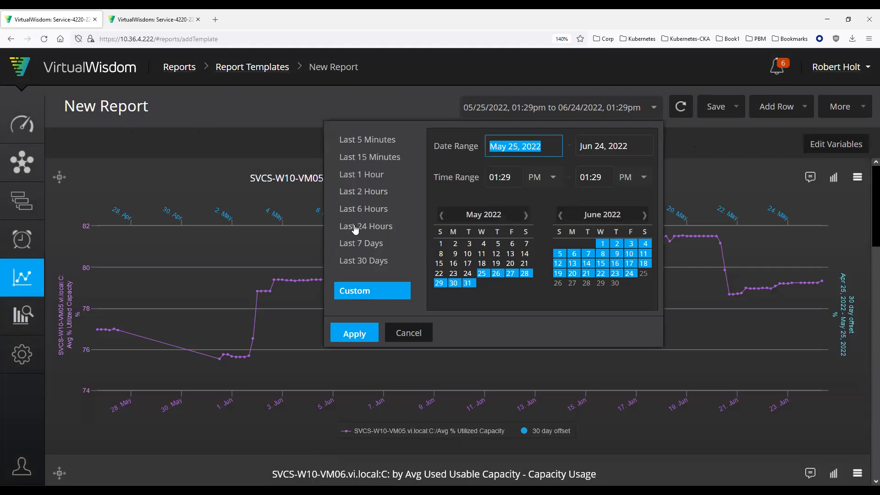
left_click(357, 243)
left_click(351, 336)
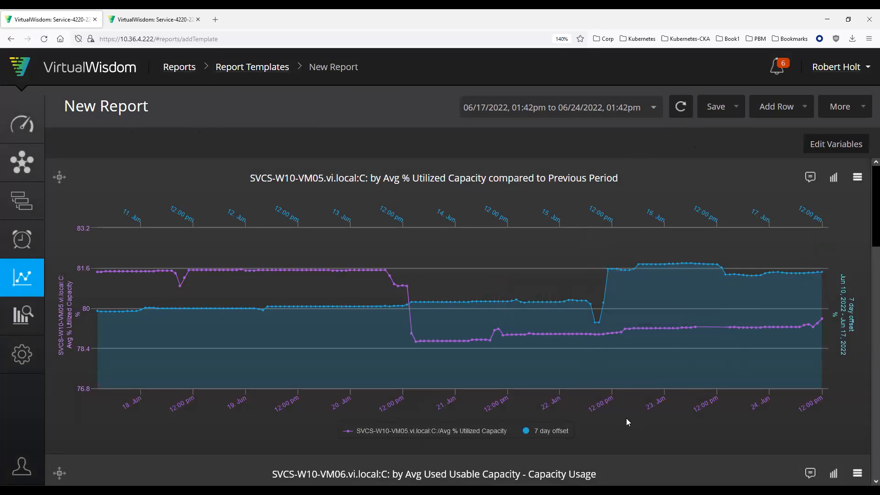
Step: Reconfigure the time comparison chart to compare its data with 1 Week Previous
left_click(856, 179)
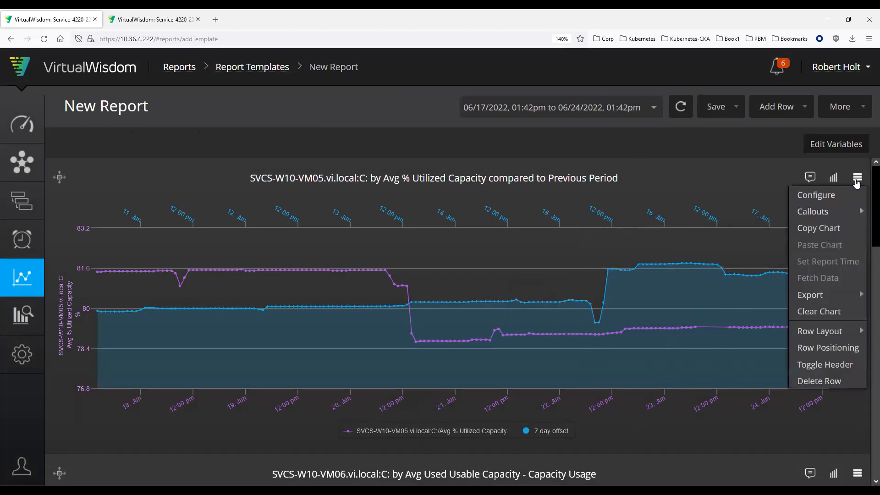
left_click(842, 197)
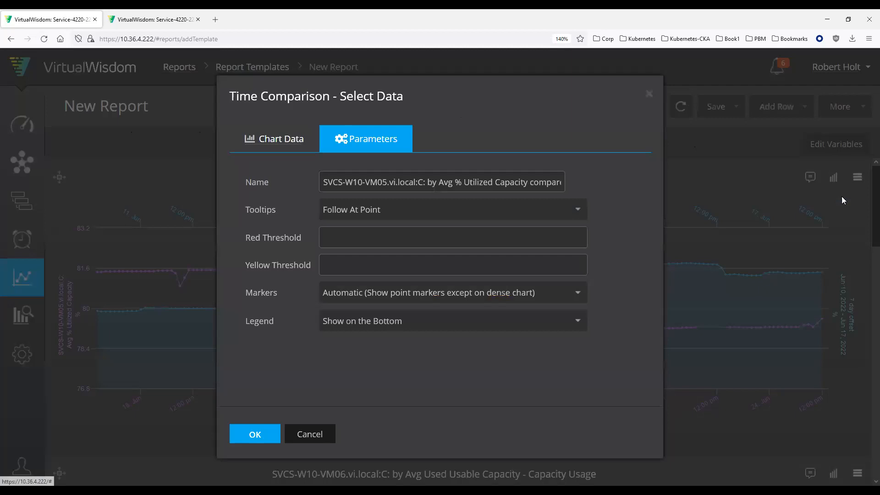
left_click(271, 146)
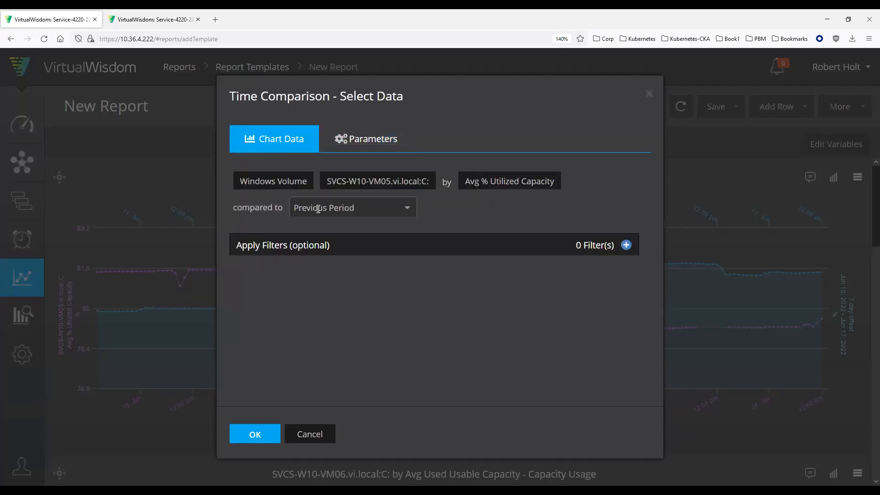
left_click(408, 208)
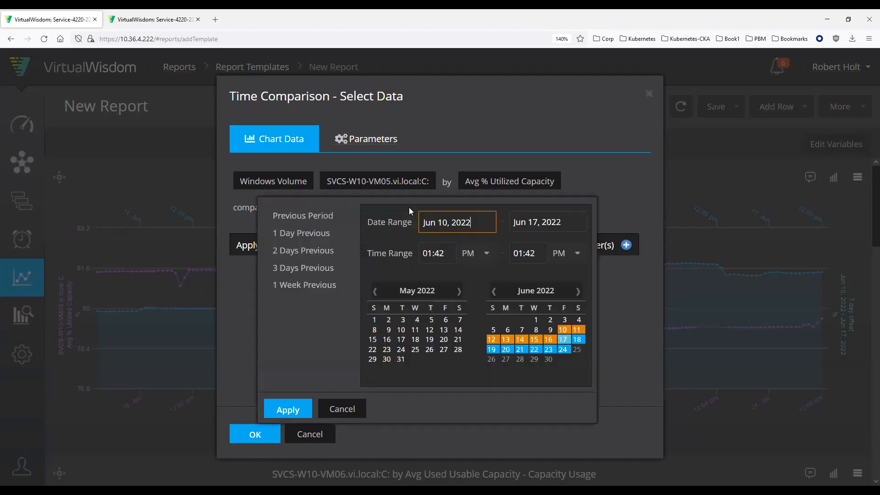
left_click(304, 285)
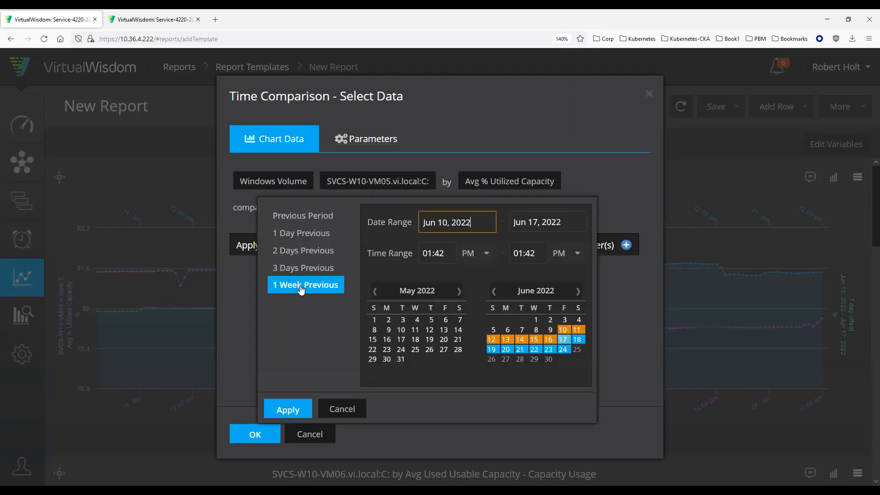
left_click(281, 409)
Step: Set the time comparison chart's tooltips to Follow At Point (Shared), apply the settings and inspect both periods' values on the chart
left_click(355, 143)
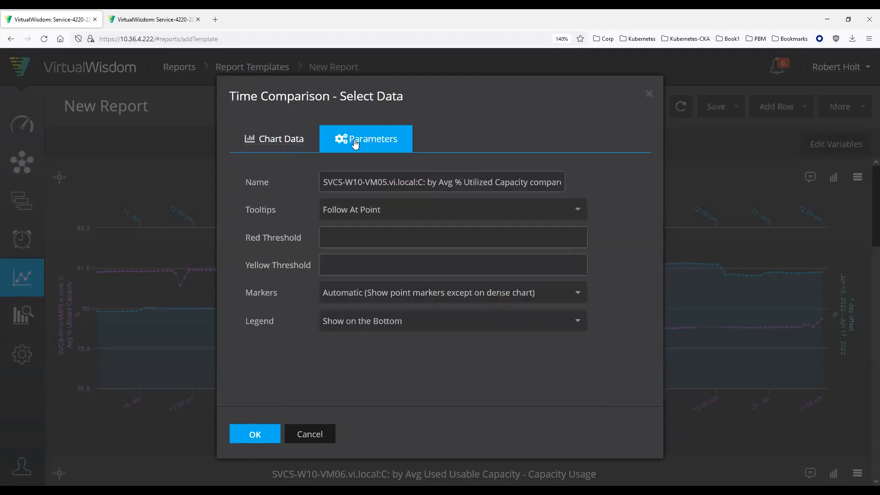
left_click(403, 210)
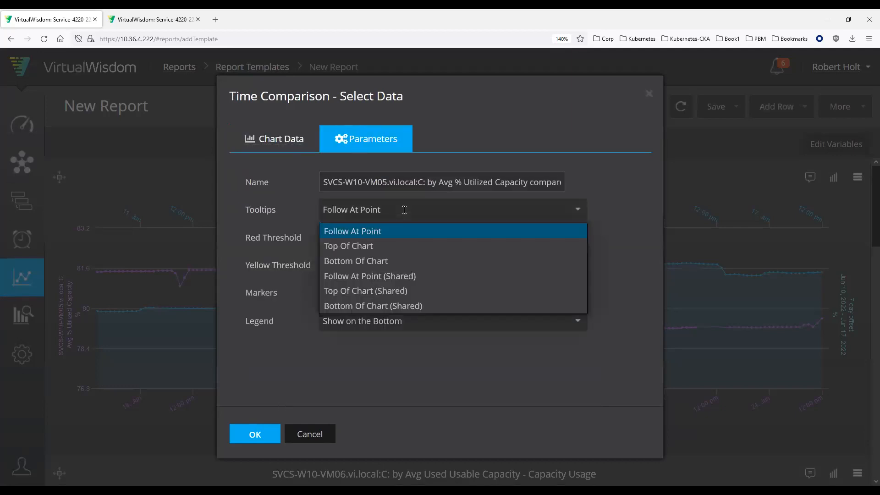
left_click(422, 275)
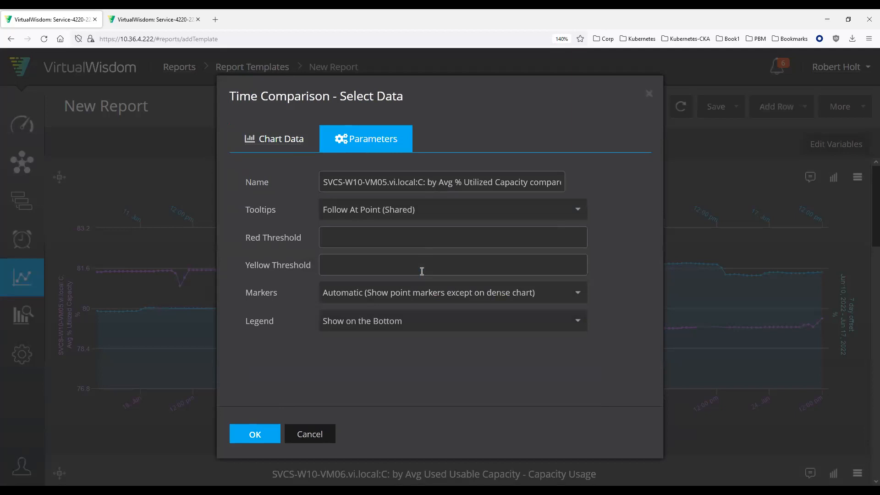
left_click(262, 436)
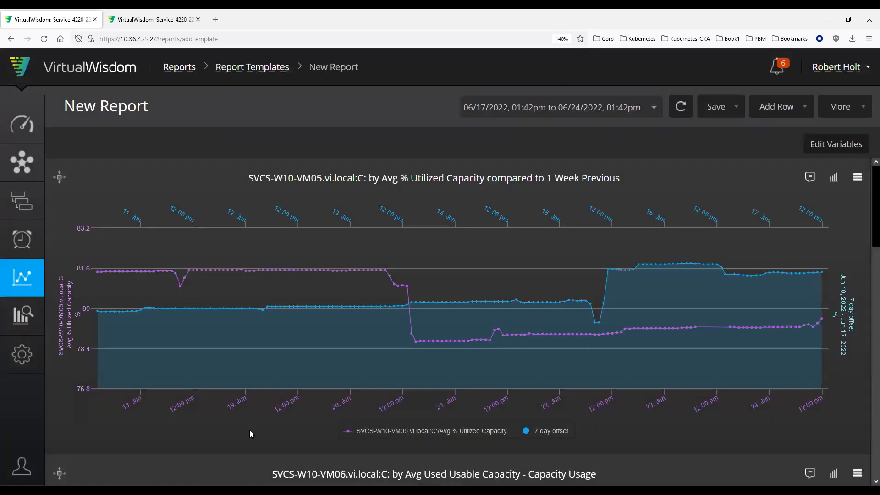
mouse_move(363, 319)
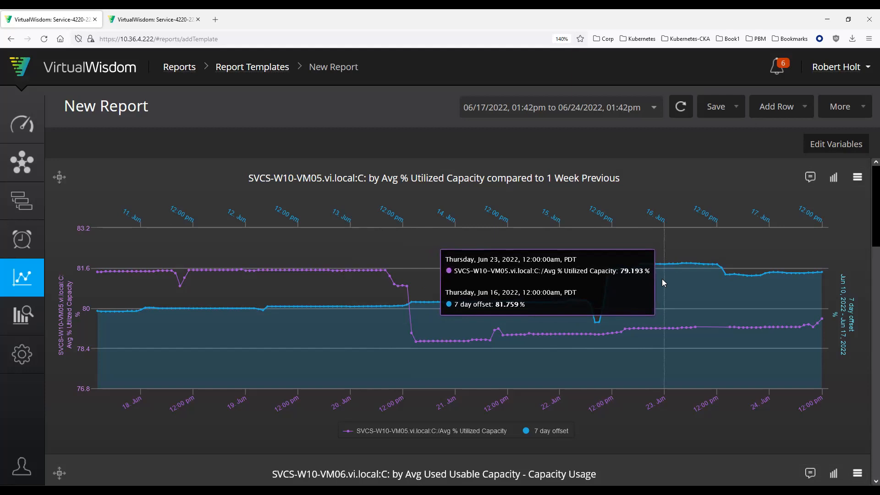
Step: Set the report's time range to the last 24 hours and inspect both periods' values on the time comparison chart
left_click(654, 108)
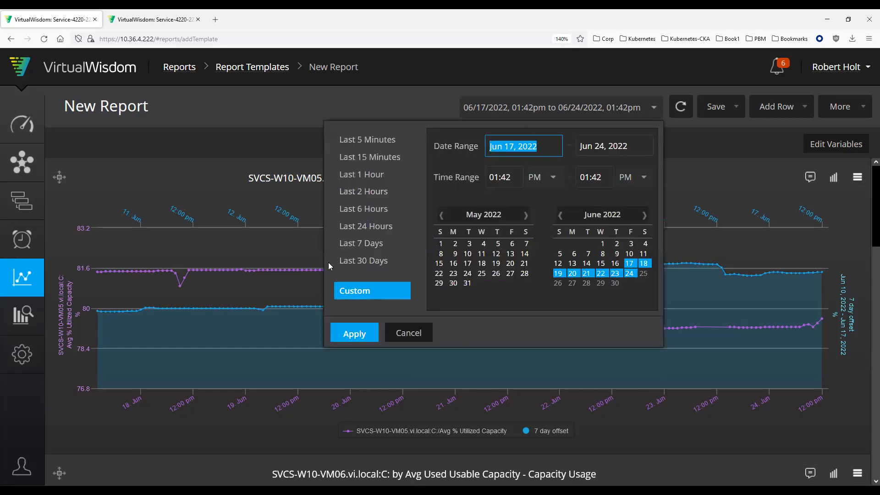
left_click(359, 227)
left_click(359, 333)
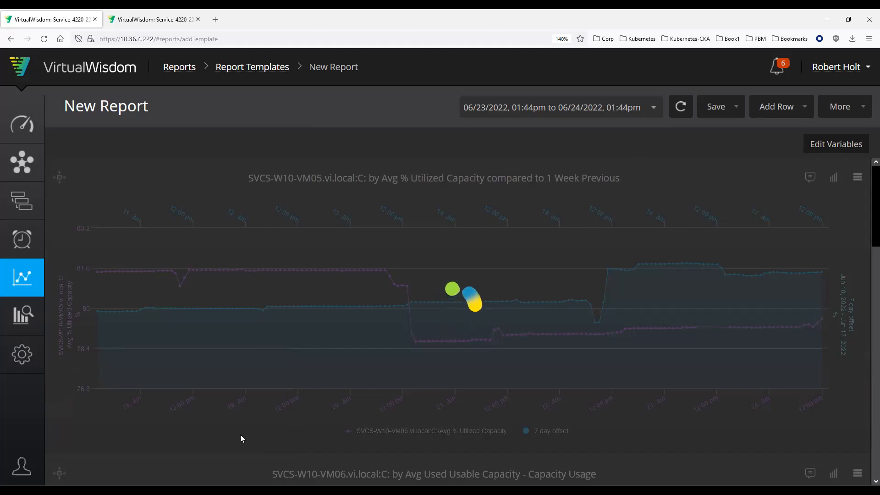
mouse_move(586, 304)
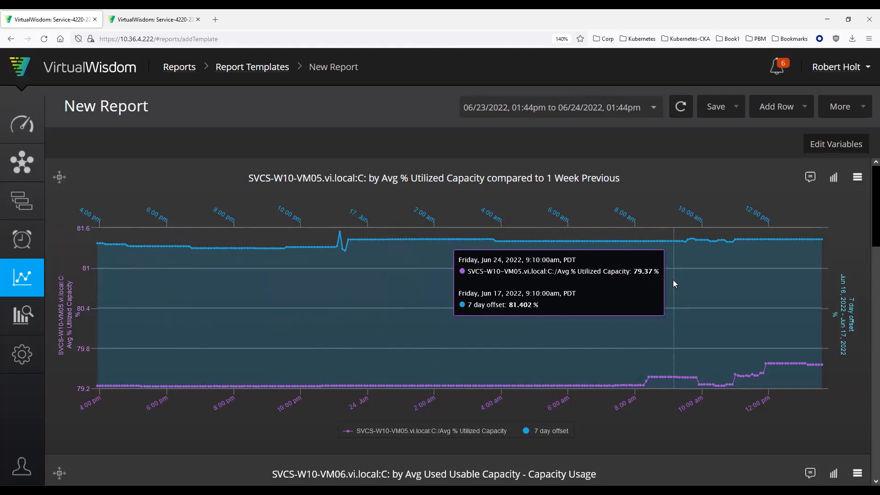
Step: Reconfigure the time comparison chart to compare its data with 1 Day Previous and inspect both periods' values on the chart
left_click(857, 177)
left_click(850, 196)
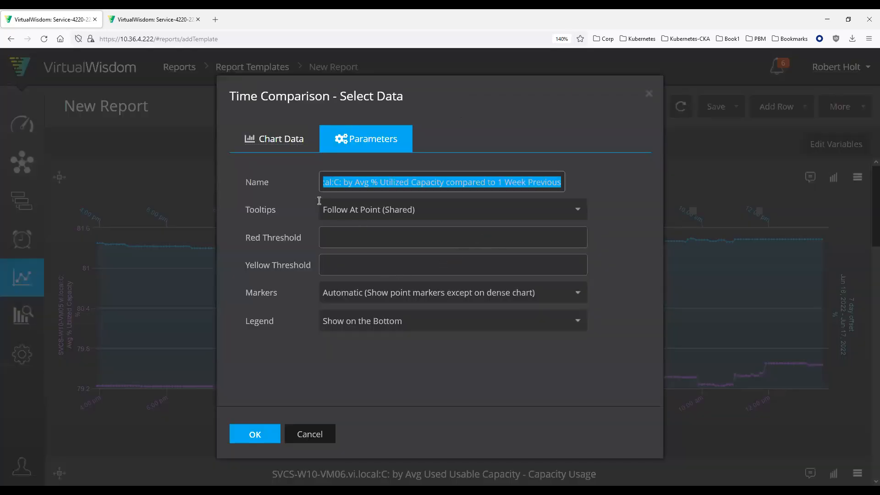
left_click(292, 139)
left_click(363, 208)
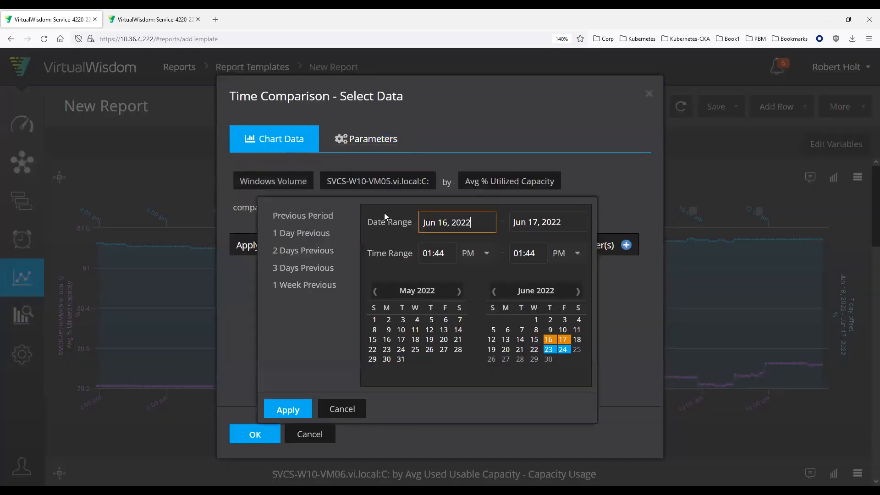
left_click(317, 236)
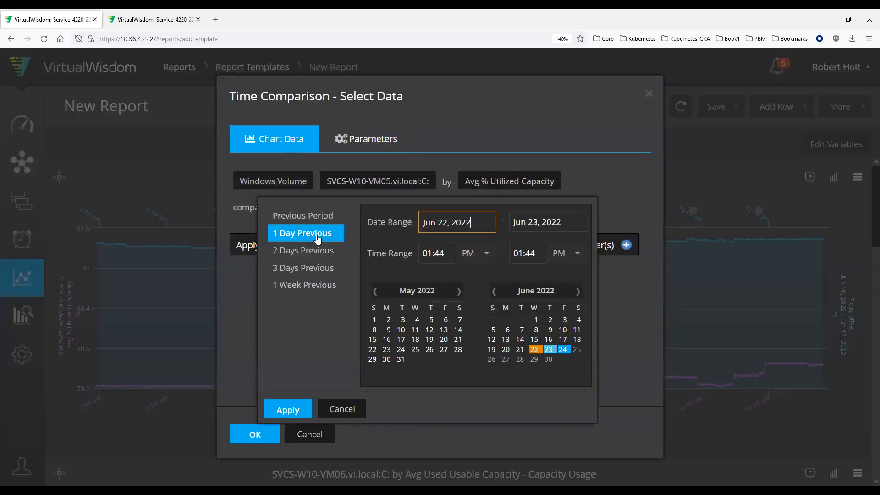
left_click(287, 410)
left_click(262, 433)
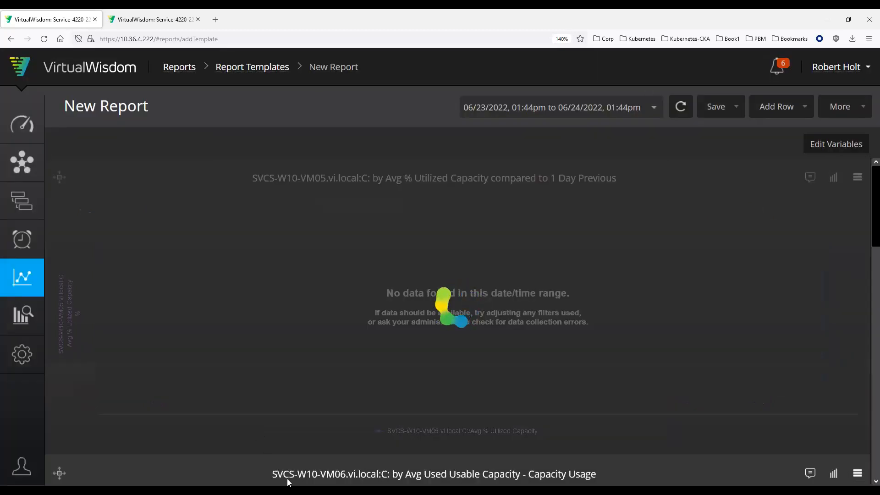
mouse_move(540, 301)
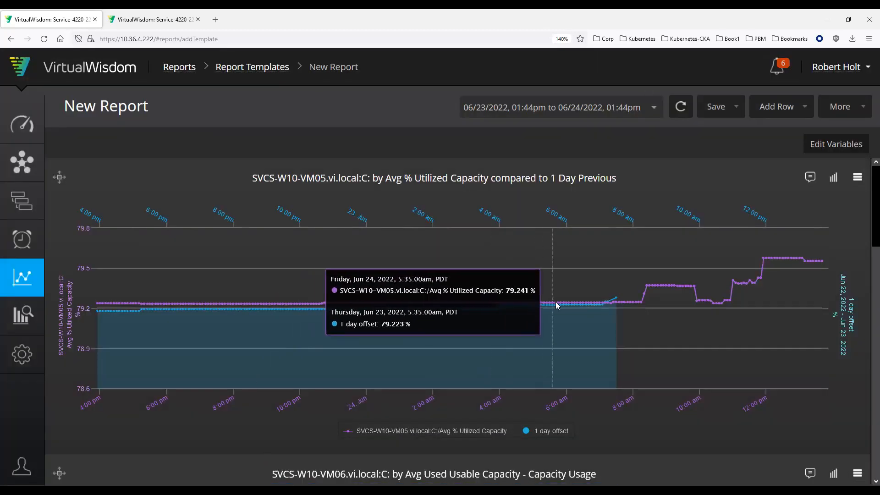